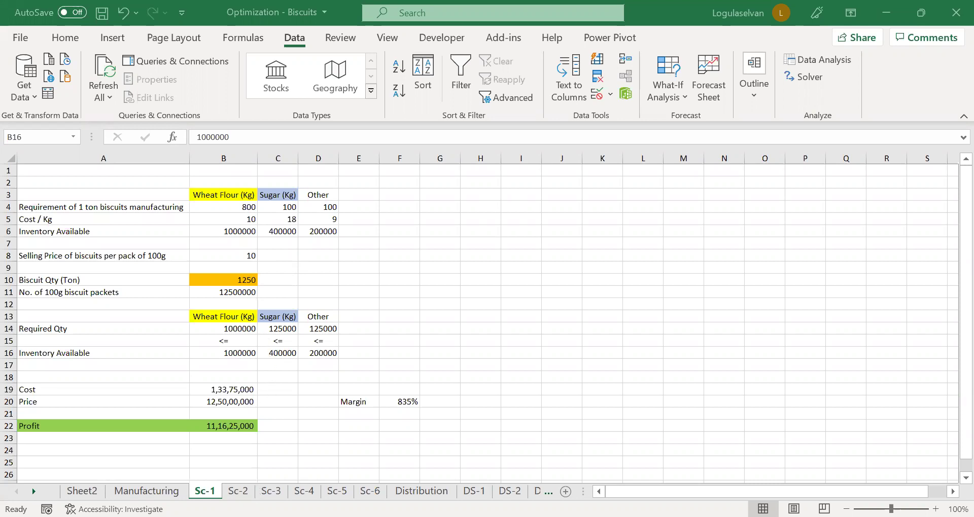
Step: Review the wheat flour inventory constraint and the Profit formula in the Sc-1 scenario
{"action": "left_click", "coordinate": [237, 351]}
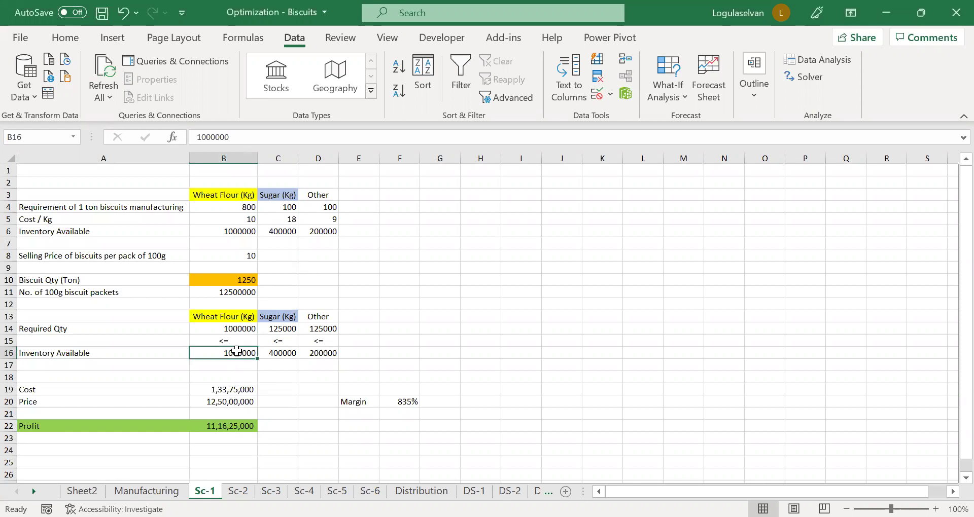
{"action": "left_click", "coordinate": [236, 427]}
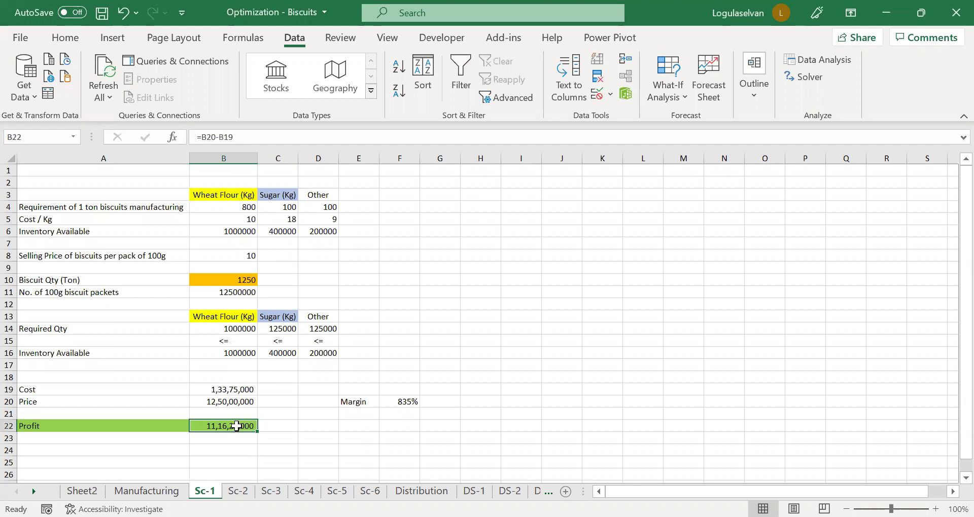
{"action": "left_click", "coordinate": [241, 243]}
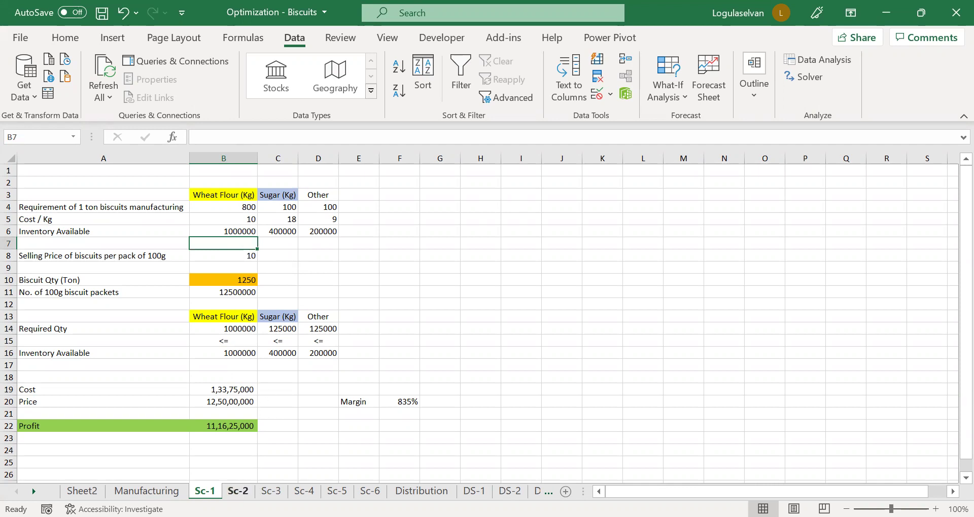
Step: Review the profit in scenarios Sc-2 and Sc-3, and check the available wheat flour inventory in Sc-3
{"action": "left_click", "coordinate": [238, 491]}
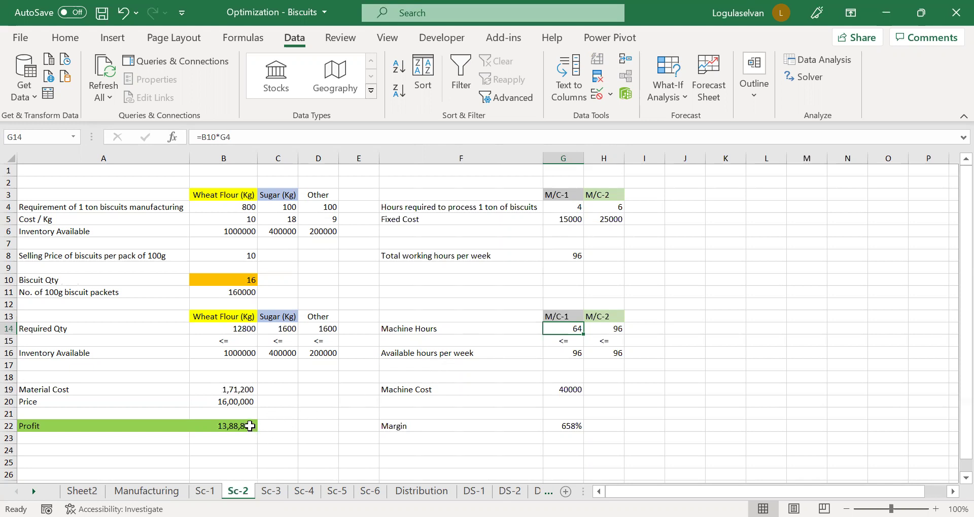
{"action": "left_click", "coordinate": [250, 426]}
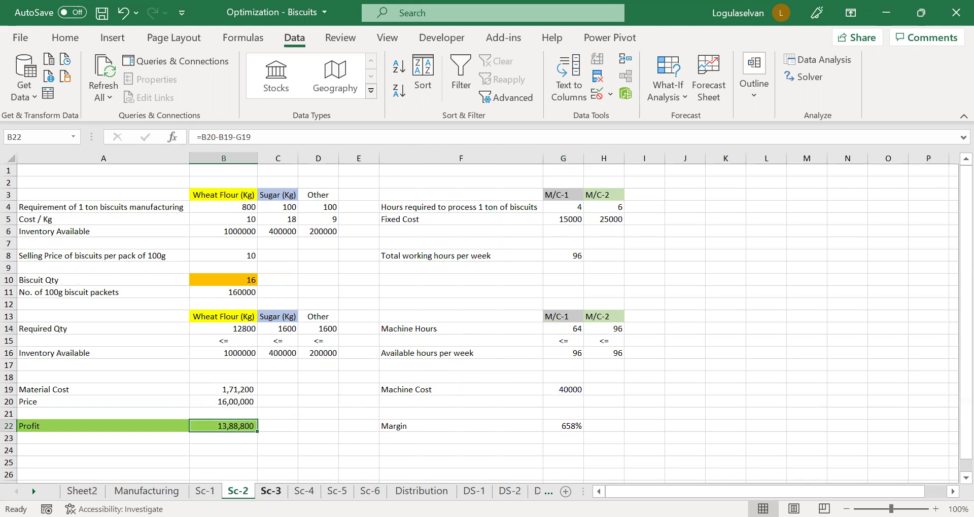
{"action": "left_click", "coordinate": [271, 491]}
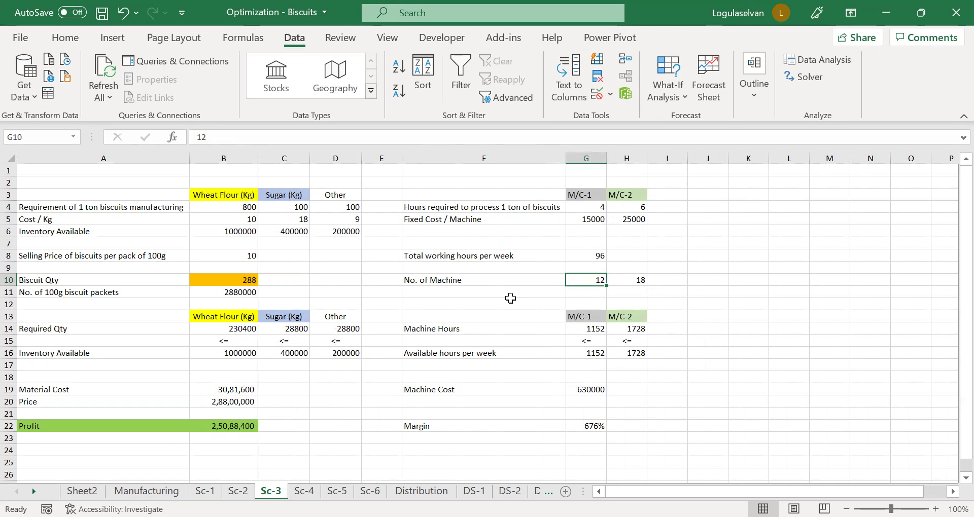
{"action": "left_click", "coordinate": [235, 427]}
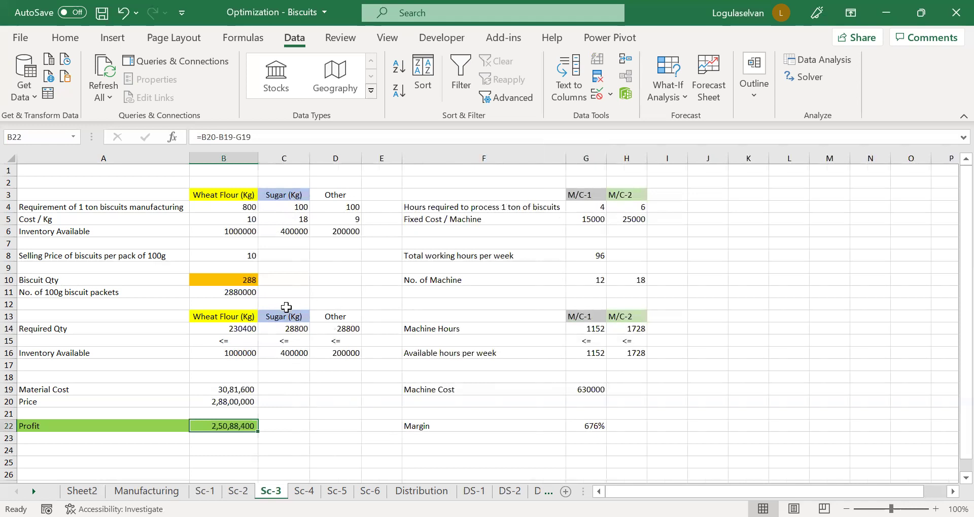
{"action": "left_click", "coordinate": [255, 351]}
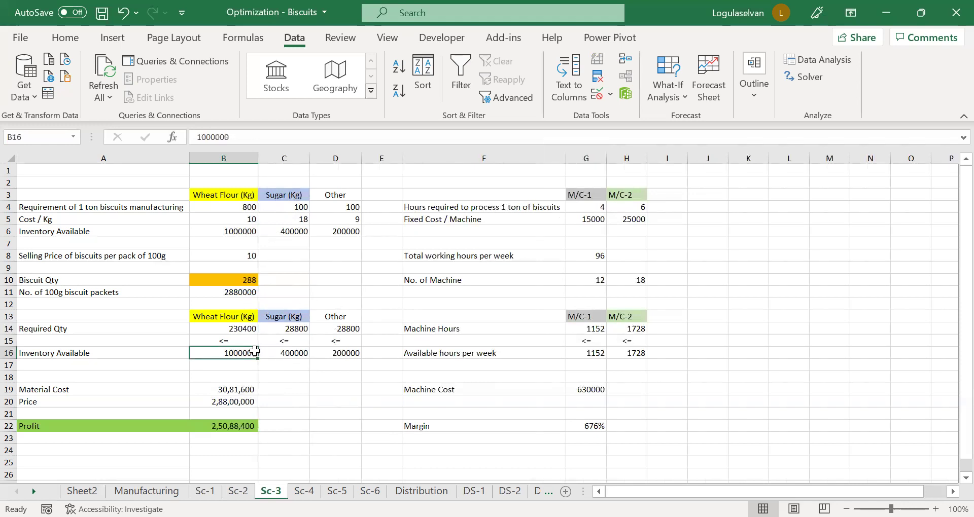
Step: Examine the number of M/C-2 machines and the profit in the Sc-4 scenario
{"action": "left_click", "coordinate": [304, 491]}
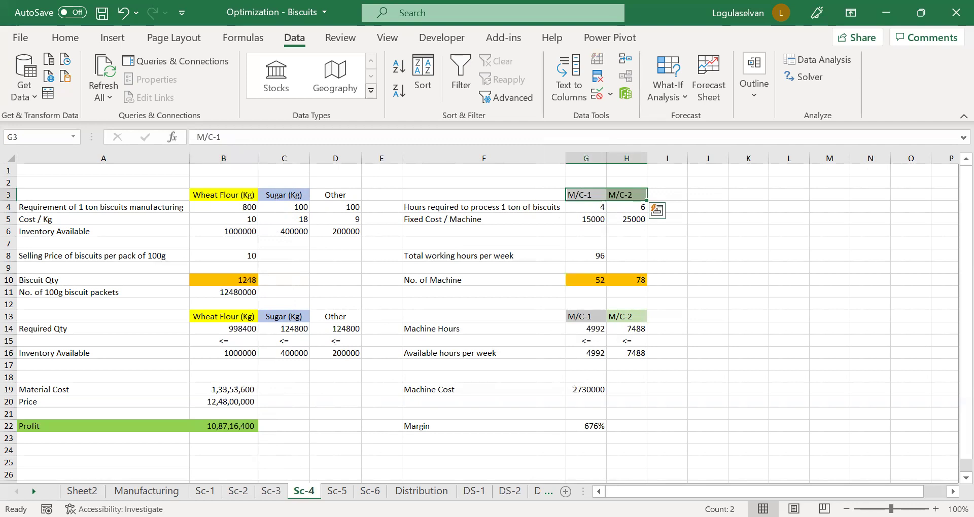
{"action": "left_click", "coordinate": [609, 282]}
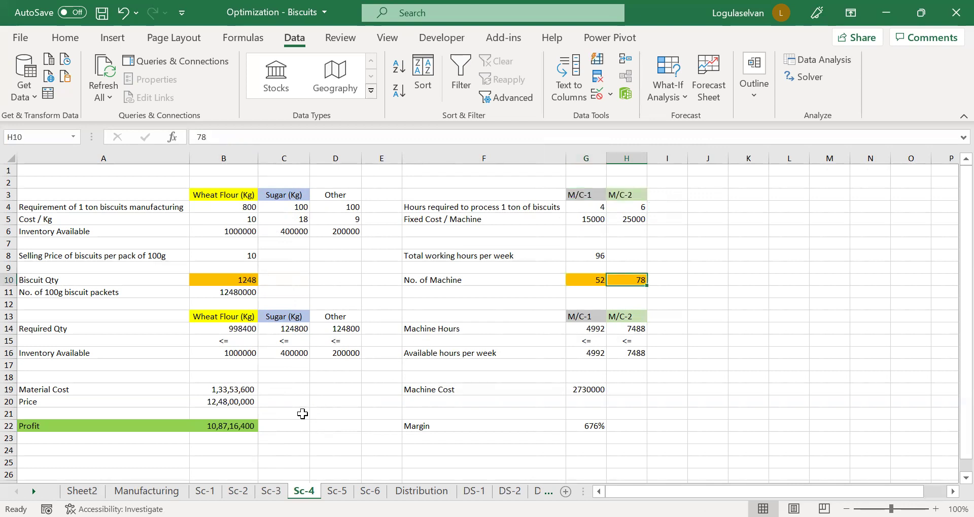
{"action": "left_click", "coordinate": [237, 428]}
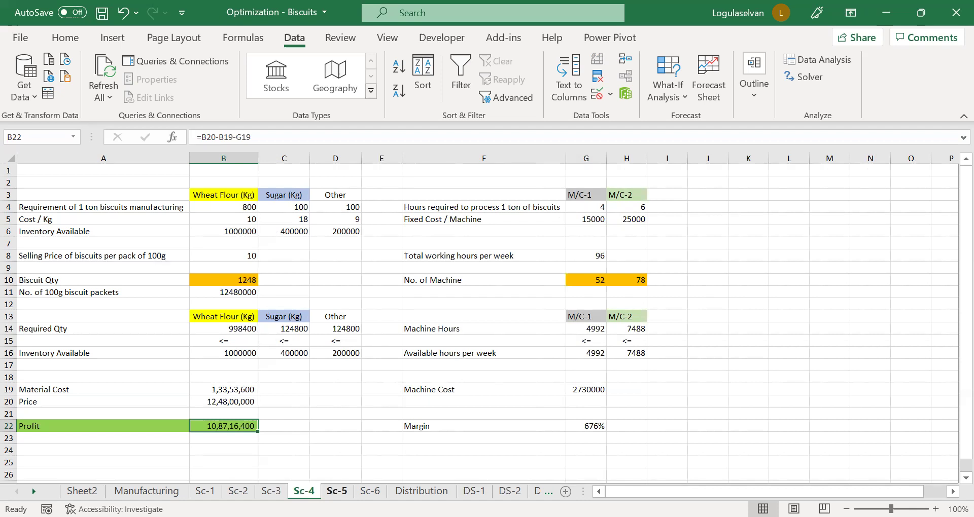
Step: Open the Sc-5 scenario and examine its required man hours per ton and number of workers employed
{"action": "key", "text": "ctrl+Page_Down"}
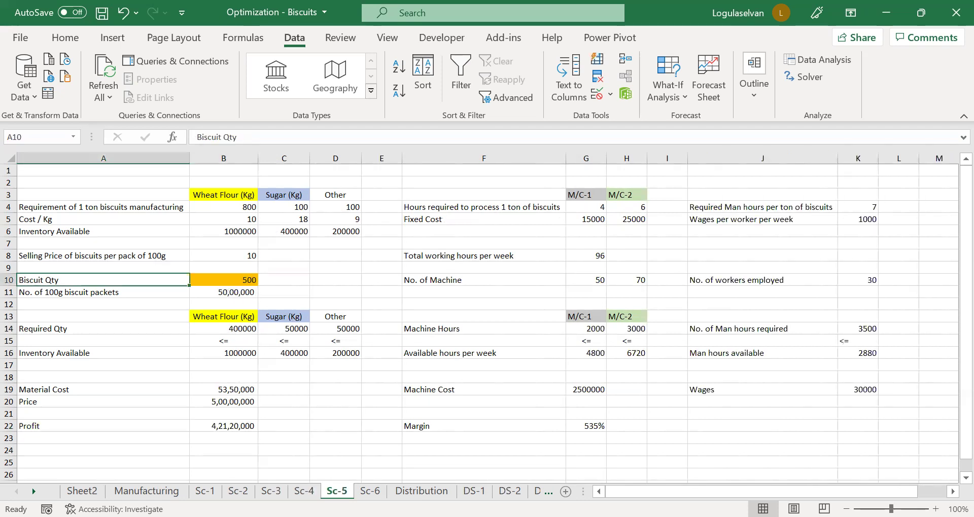
{"action": "left_click", "coordinate": [785, 198]}
{"action": "left_click", "coordinate": [760, 209]}
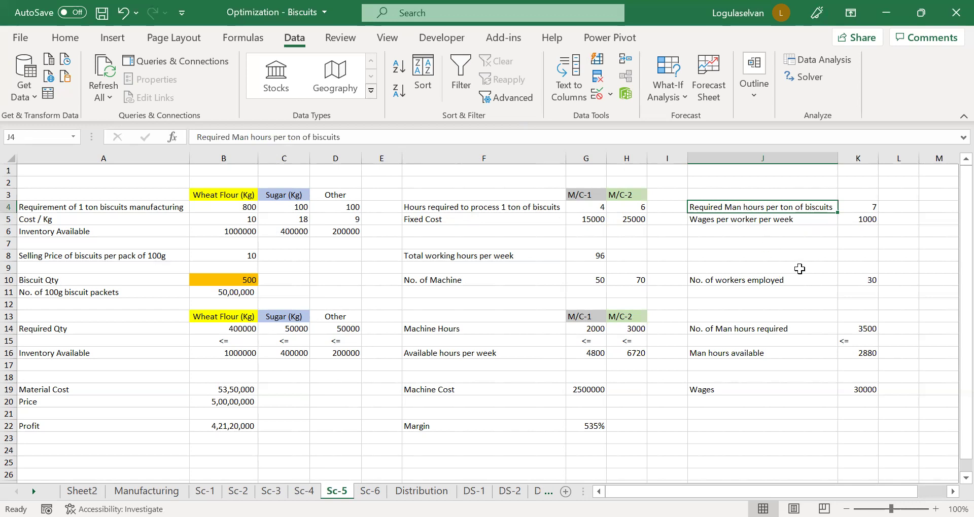
{"action": "left_click", "coordinate": [786, 282]}
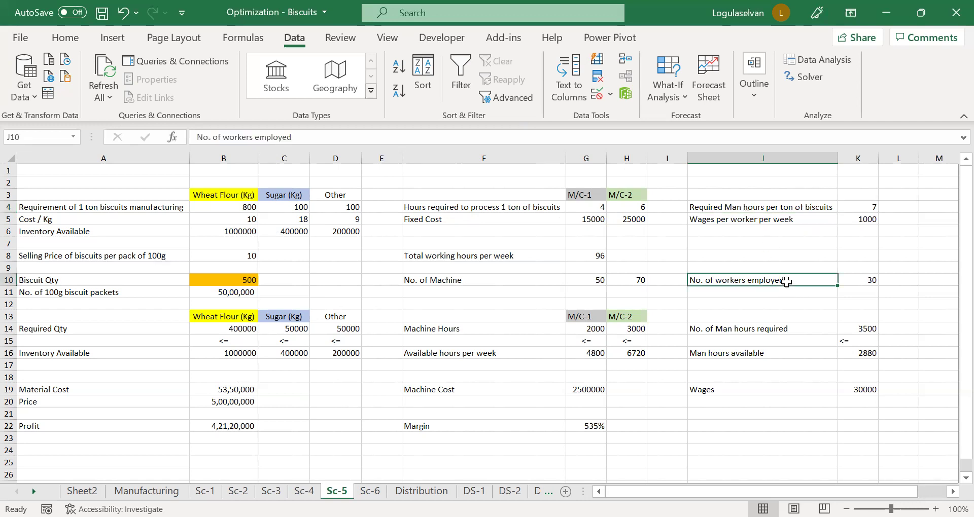
{"action": "left_click", "coordinate": [862, 283]}
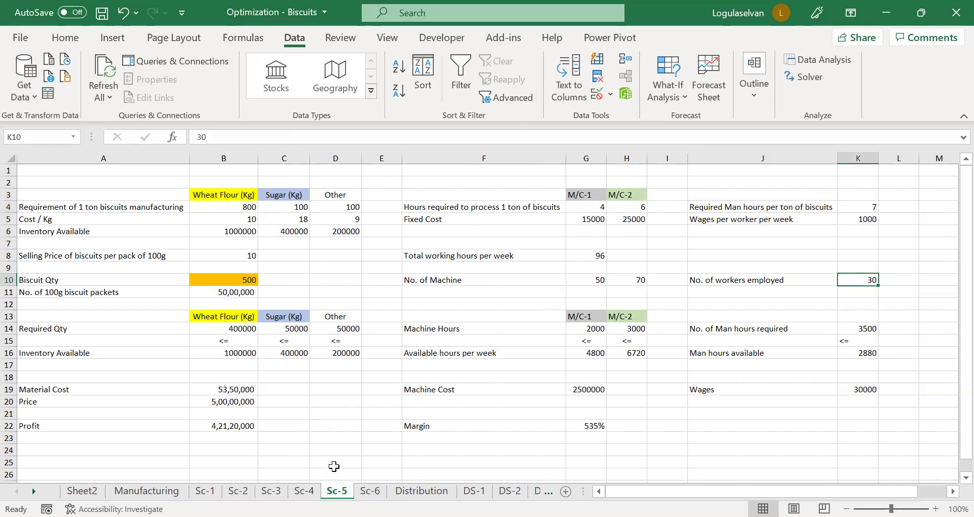
Step: Compare the M/C-1 and M/C-2 machine counts in Sc-4 with those in Sc-5
{"action": "left_click", "coordinate": [304, 491]}
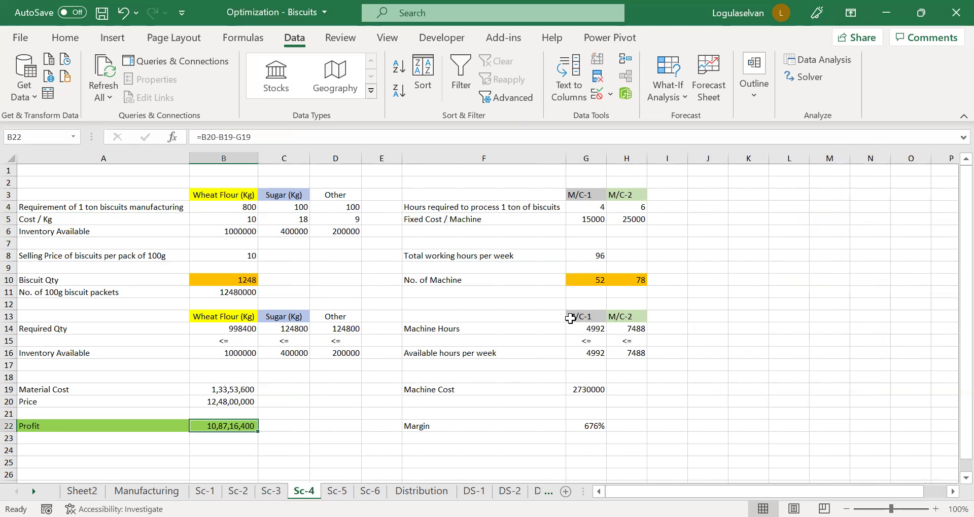
{"action": "left_click", "coordinate": [590, 282]}
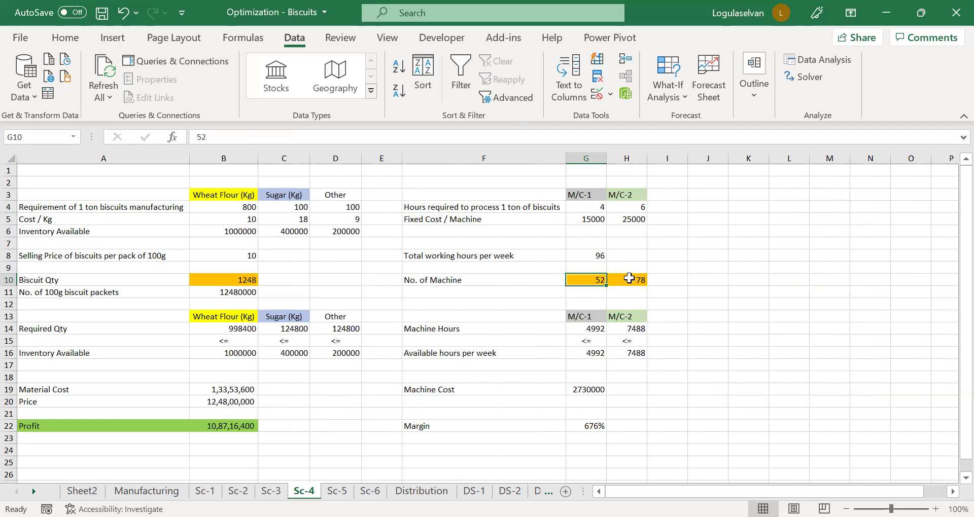
{"action": "left_click", "coordinate": [624, 279]}
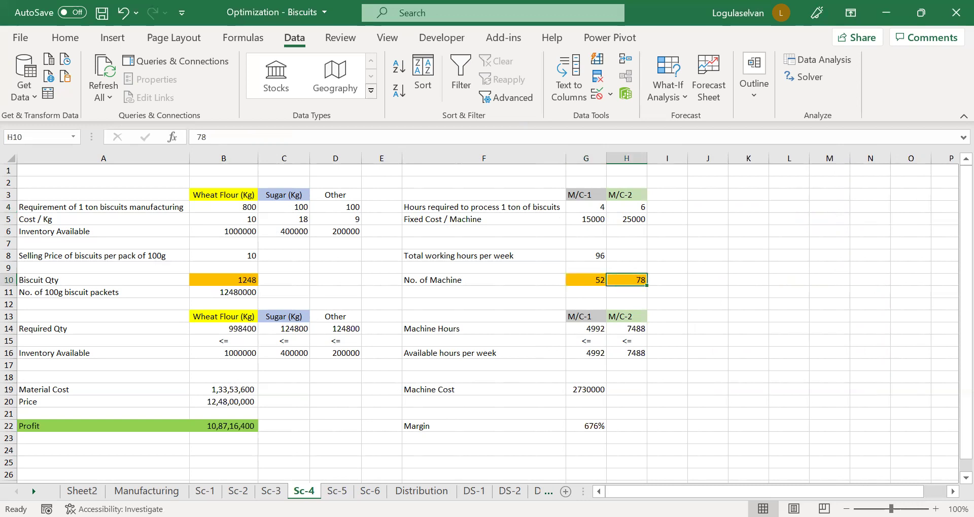
{"action": "left_click", "coordinate": [337, 491]}
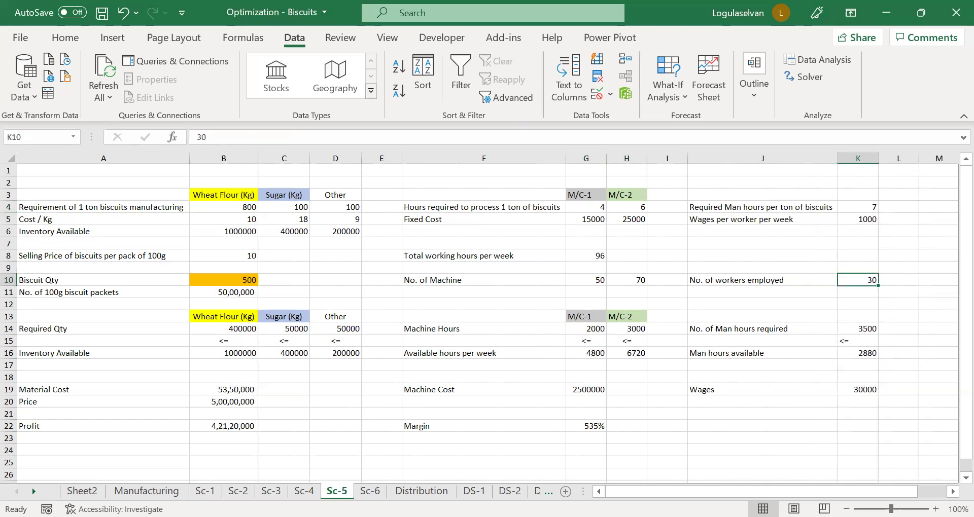
{"action": "left_click", "coordinate": [593, 280]}
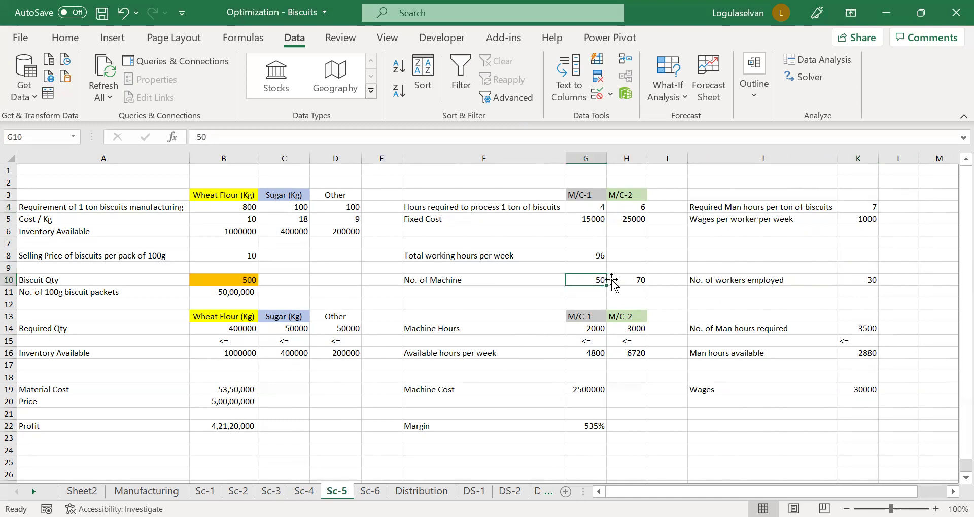
{"action": "left_click", "coordinate": [640, 280]}
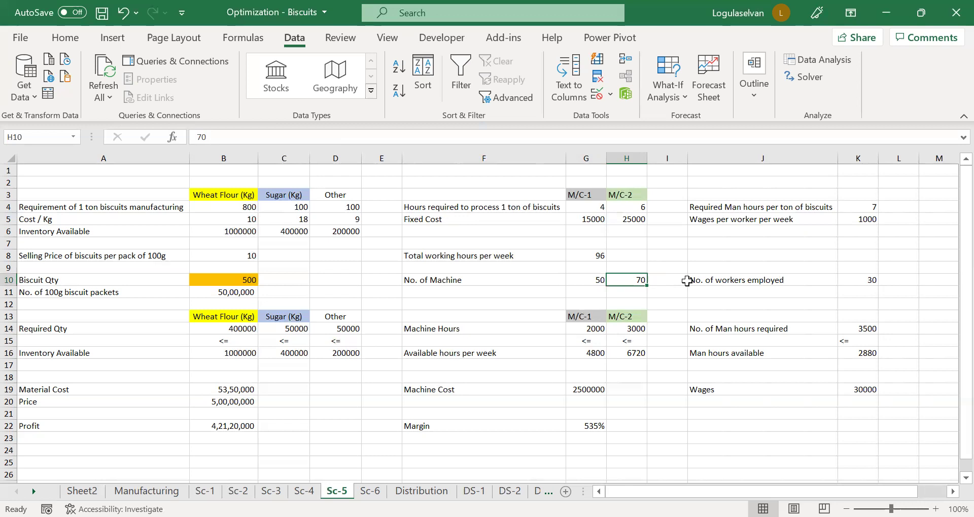
Step: Check the number of workers employed in Sc-5 and the formulas for required wheat flour and M/C-1 machine hours
{"action": "left_click", "coordinate": [792, 278]}
{"action": "left_click", "coordinate": [864, 279]}
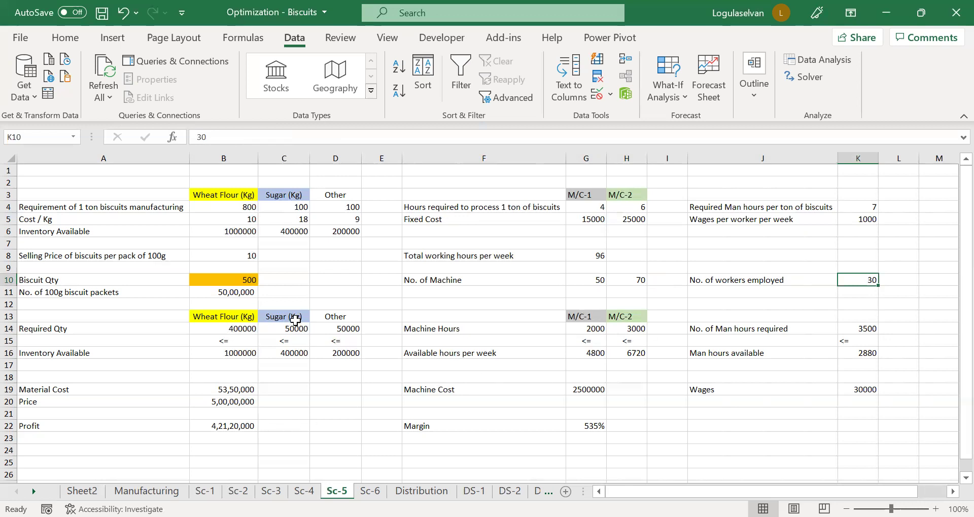
{"action": "left_click", "coordinate": [225, 329]}
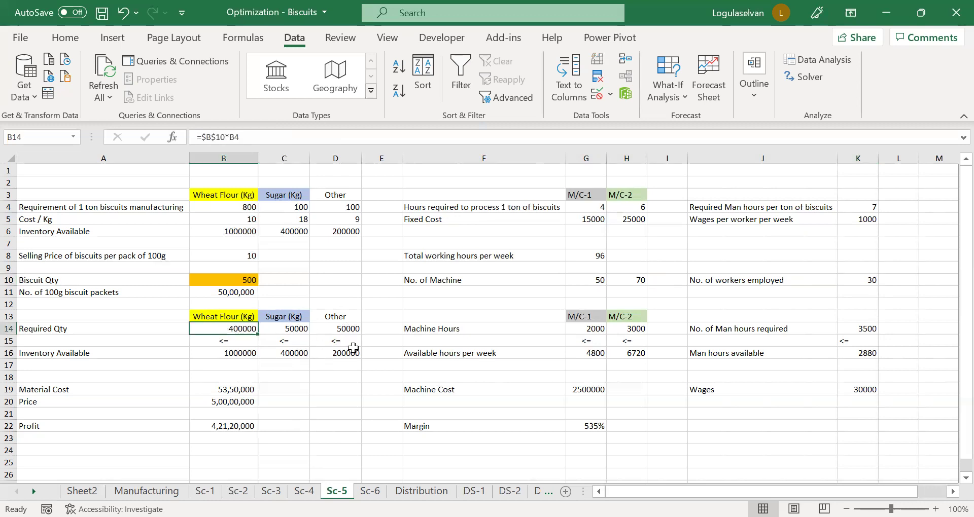
{"action": "left_click", "coordinate": [591, 331]}
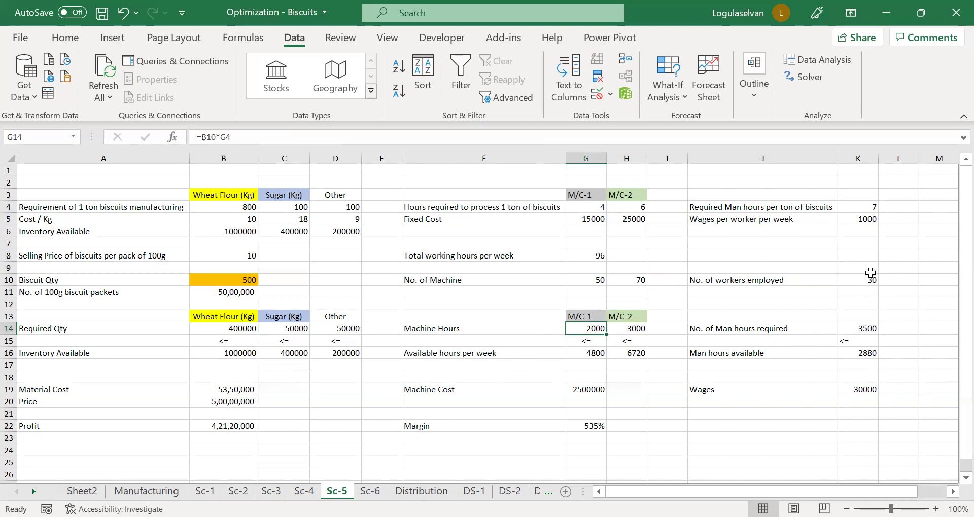
Step: Examine the required man hours per ton and the weekly wages per worker in Sc-5, along with the total working hours per week
{"action": "left_click", "coordinate": [867, 207]}
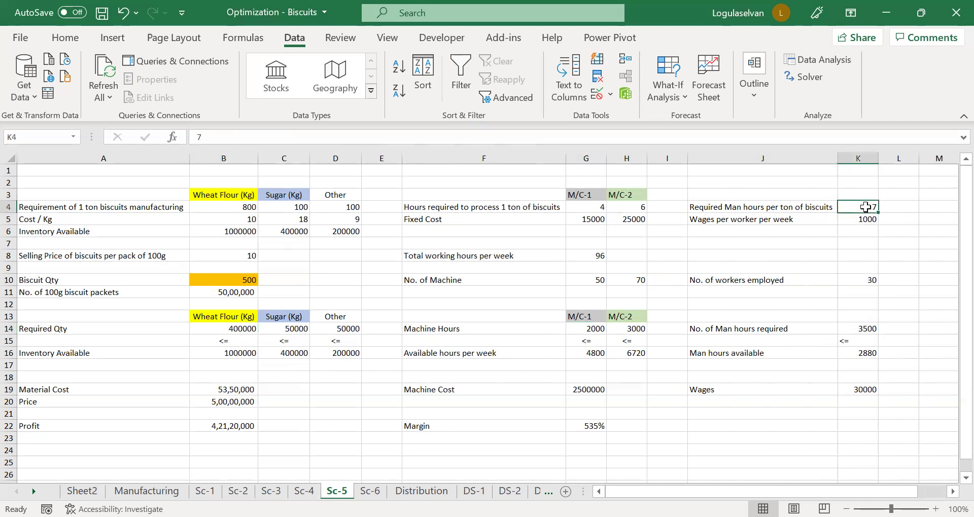
{"action": "left_click", "coordinate": [785, 205]}
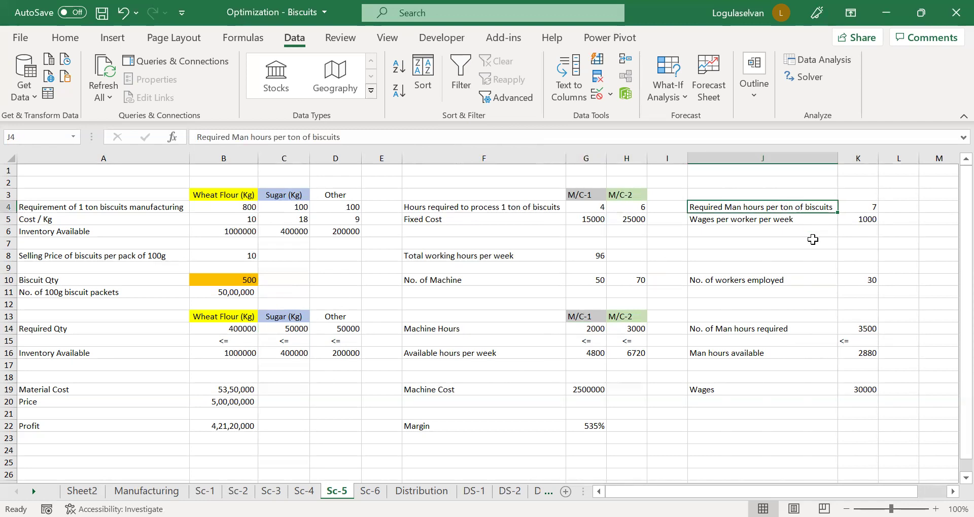
{"action": "left_click", "coordinate": [868, 207]}
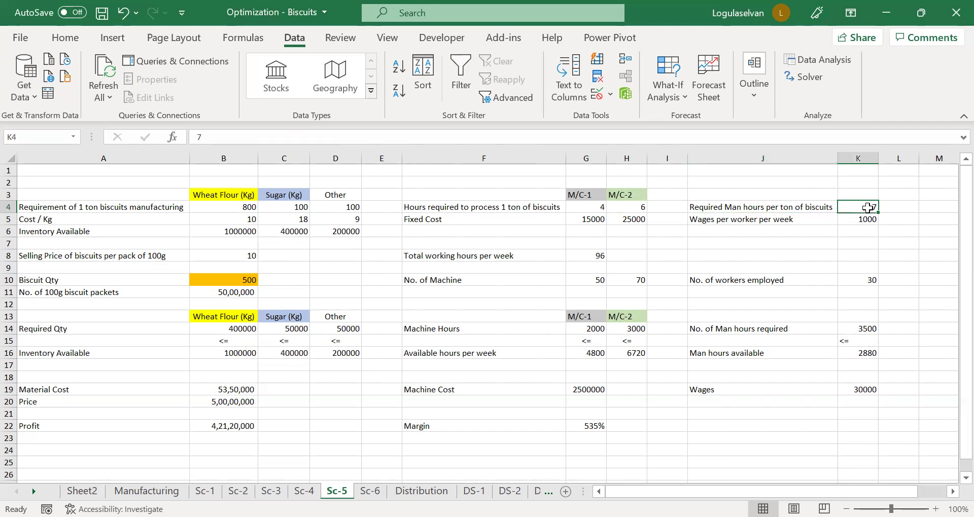
{"action": "left_click", "coordinate": [793, 222]}
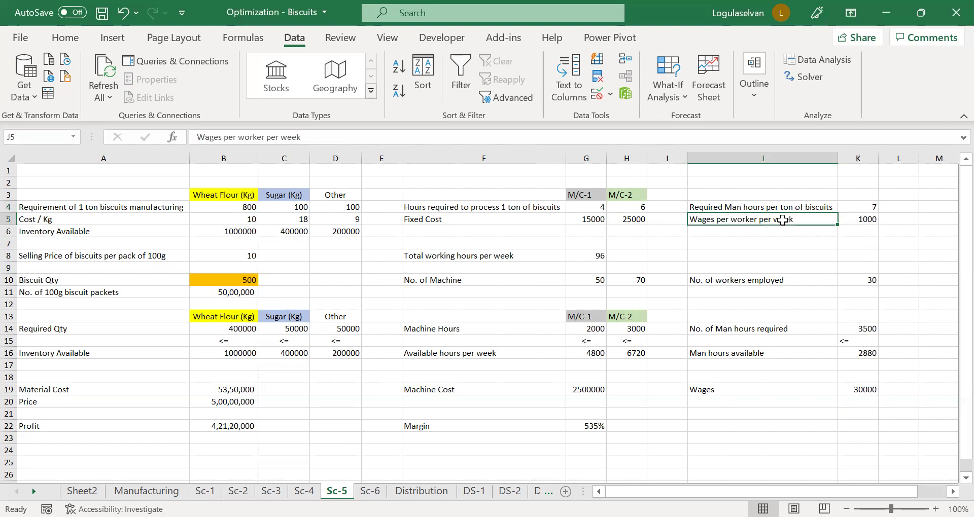
{"action": "left_click", "coordinate": [846, 223]}
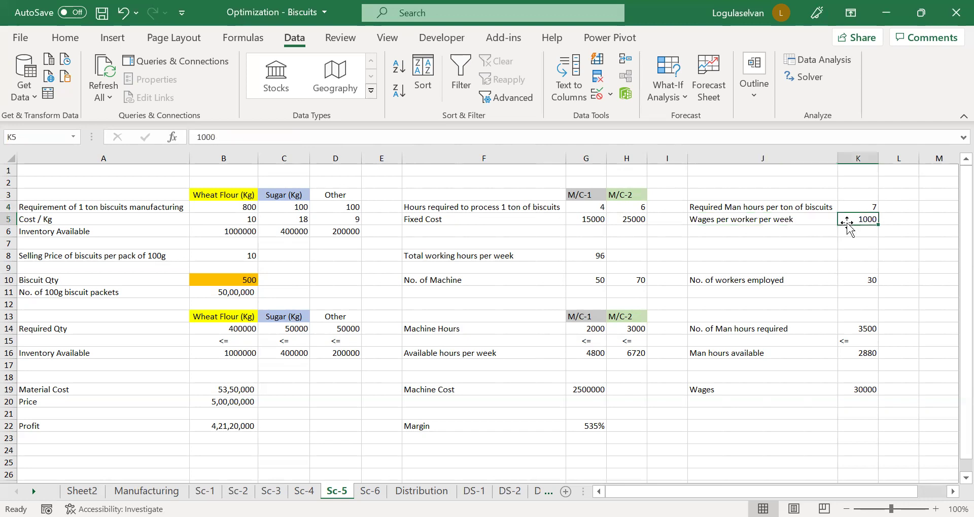
{"action": "left_click", "coordinate": [463, 255]}
{"action": "left_click", "coordinate": [749, 224]}
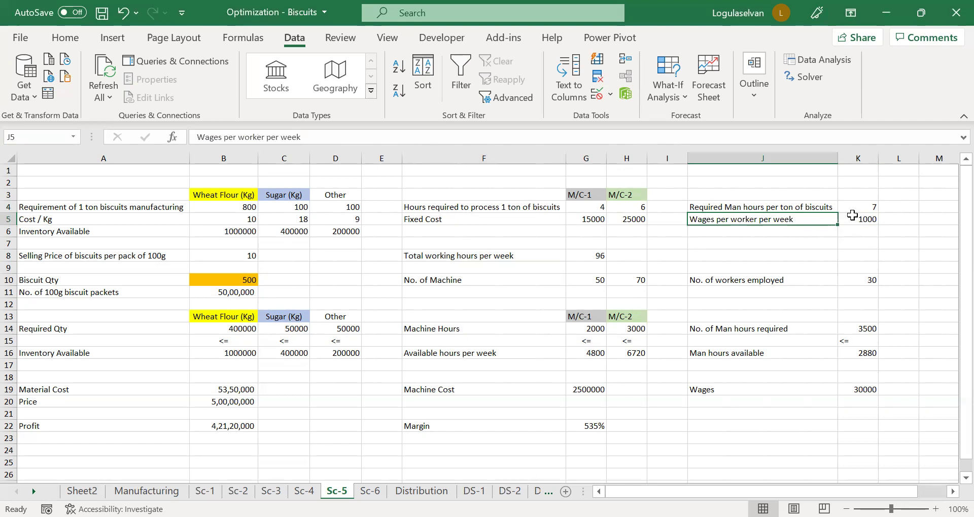
{"action": "left_click", "coordinate": [854, 217]}
{"action": "left_click", "coordinate": [806, 221]}
{"action": "left_click", "coordinate": [861, 223]}
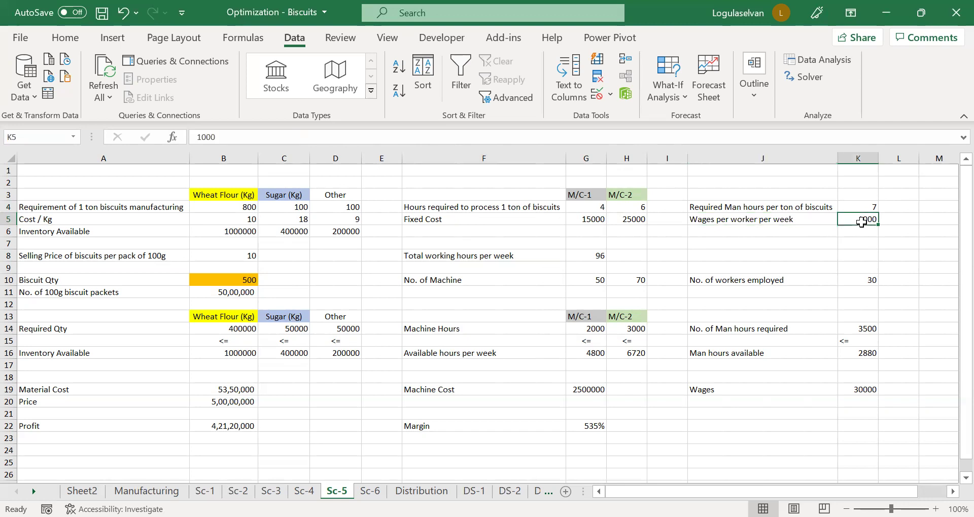
Step: Examine the number of workers employed and the formula behind the man hours available in Sc-5
{"action": "left_click", "coordinate": [776, 280]}
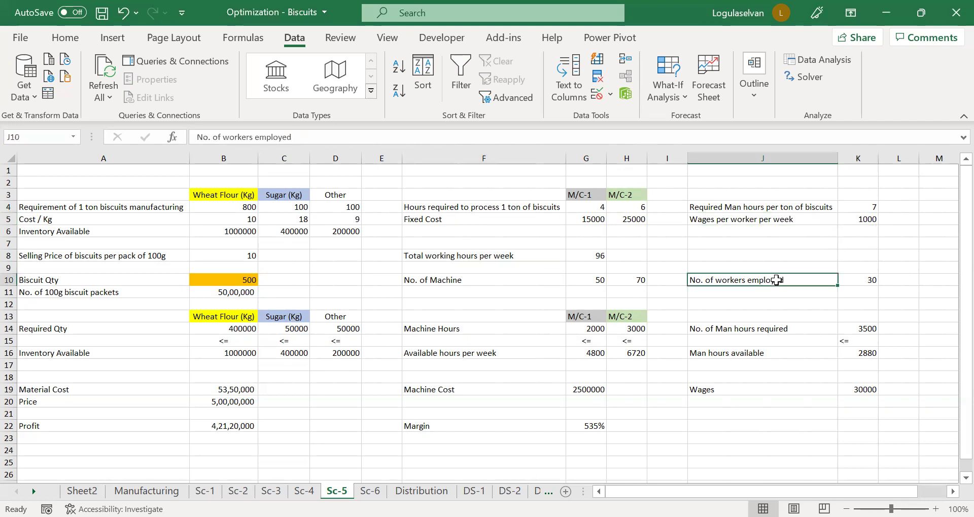
{"action": "left_click", "coordinate": [870, 282]}
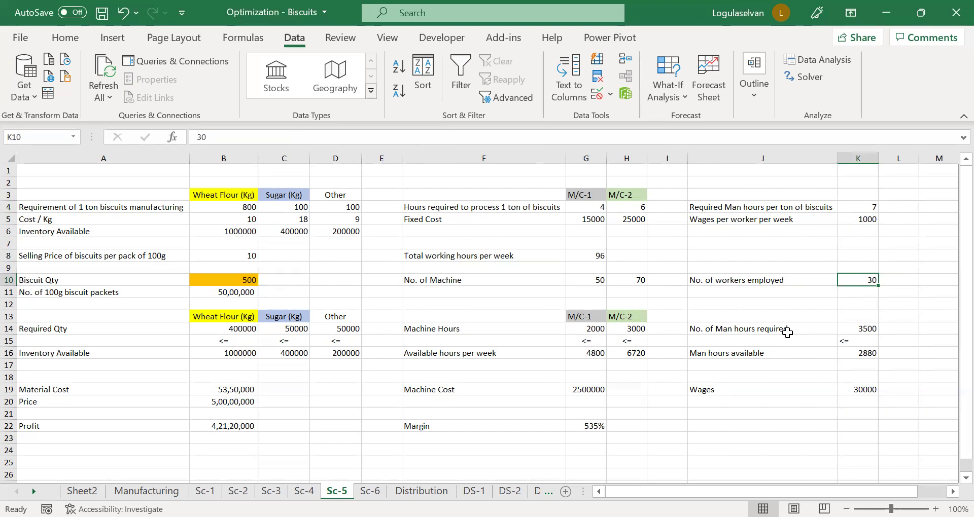
{"action": "left_click", "coordinate": [854, 359]}
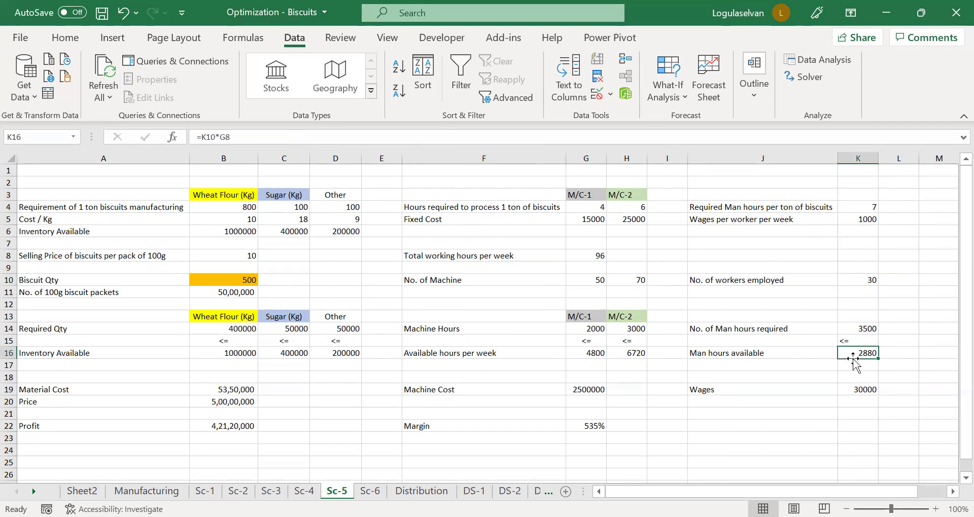
{"action": "double_click", "coordinate": [854, 358]}
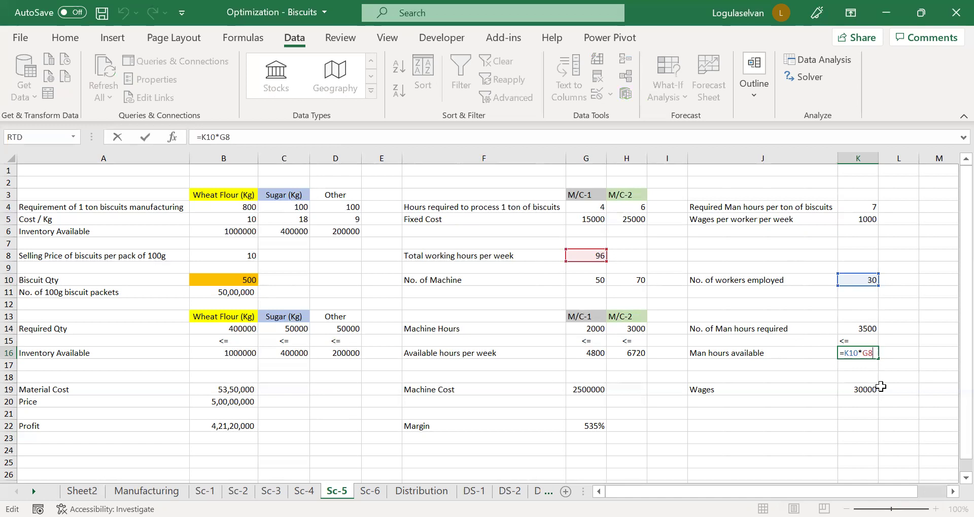
{"action": "key", "text": "Return"}
{"action": "left_click", "coordinate": [868, 354]}
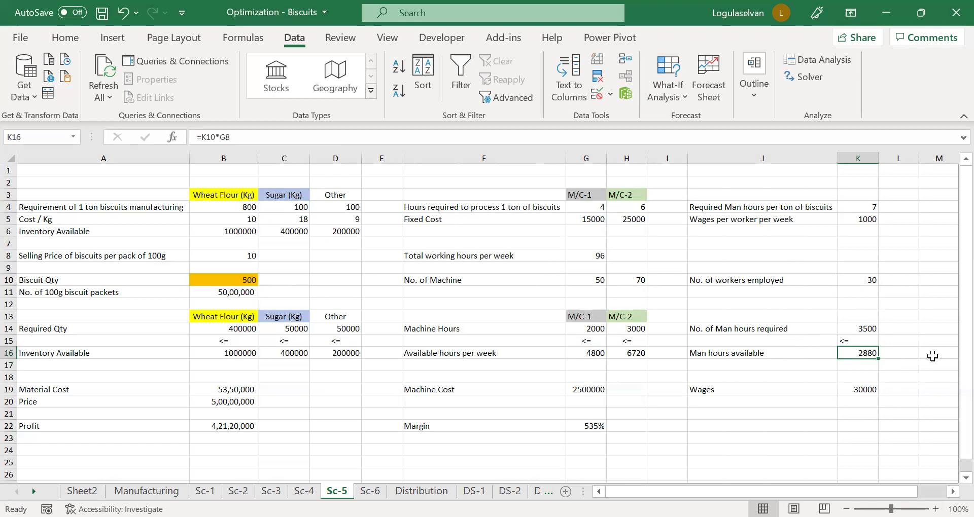
Step: Inspect the formula that calculates the number of man hours required
{"action": "left_click", "coordinate": [862, 332]}
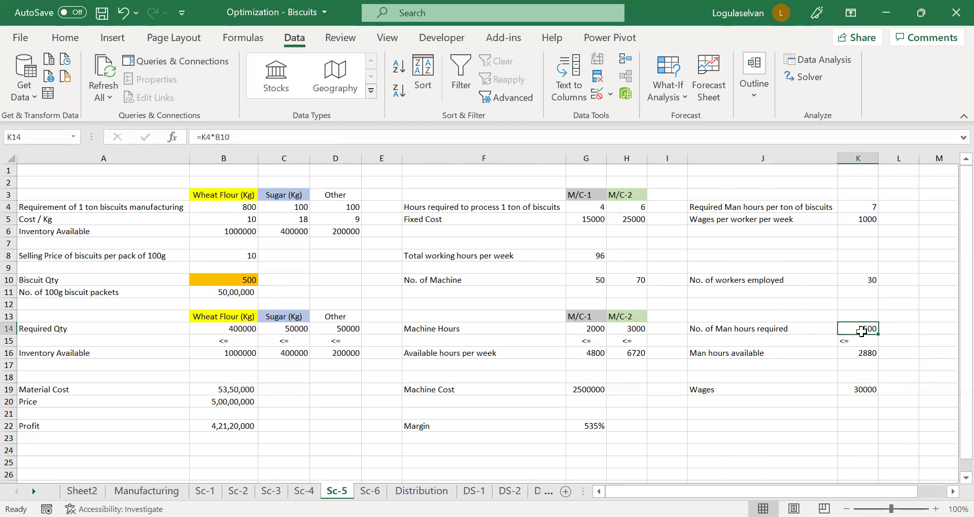
{"action": "double_click", "coordinate": [861, 332]}
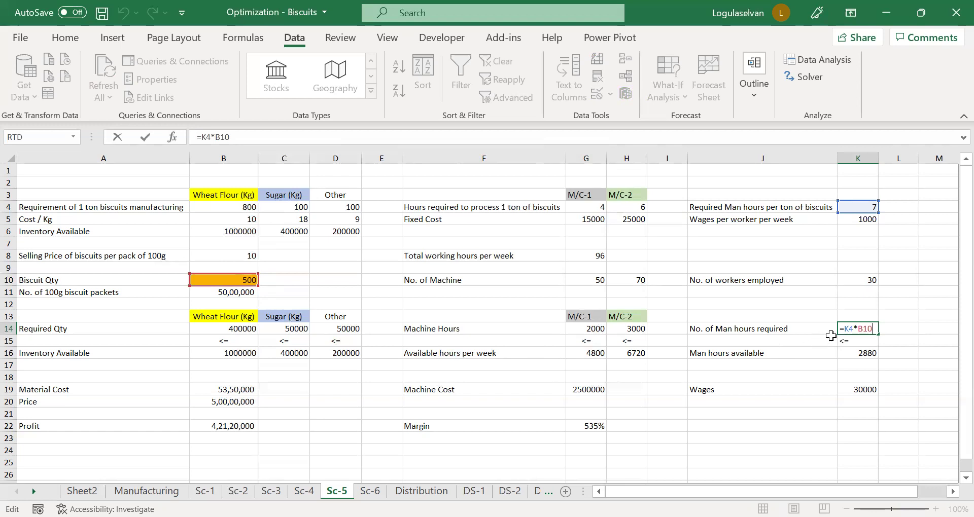
{"action": "key", "text": "Return"}
{"action": "key", "text": "Up"}
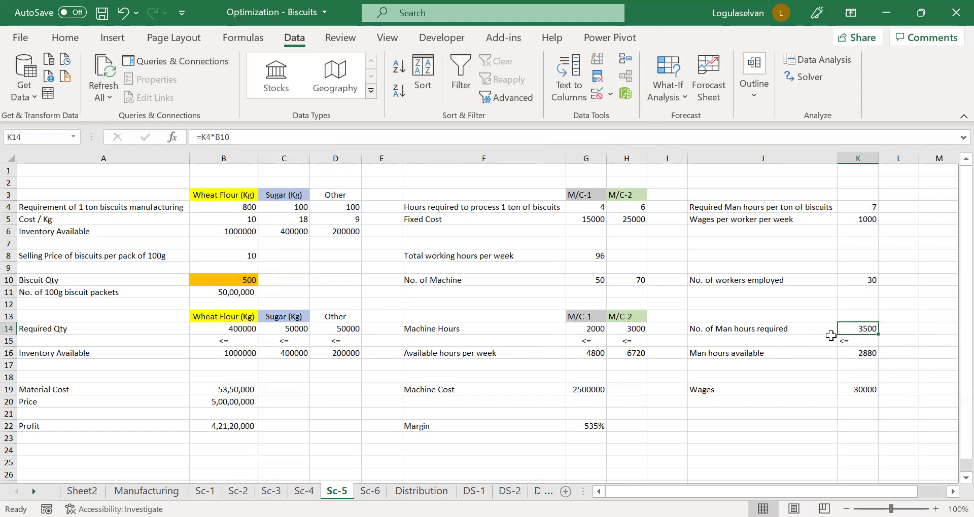
Step: Trace the total wages formula back to the number of workers employed and the wages per worker per week
{"action": "left_click", "coordinate": [867, 390]}
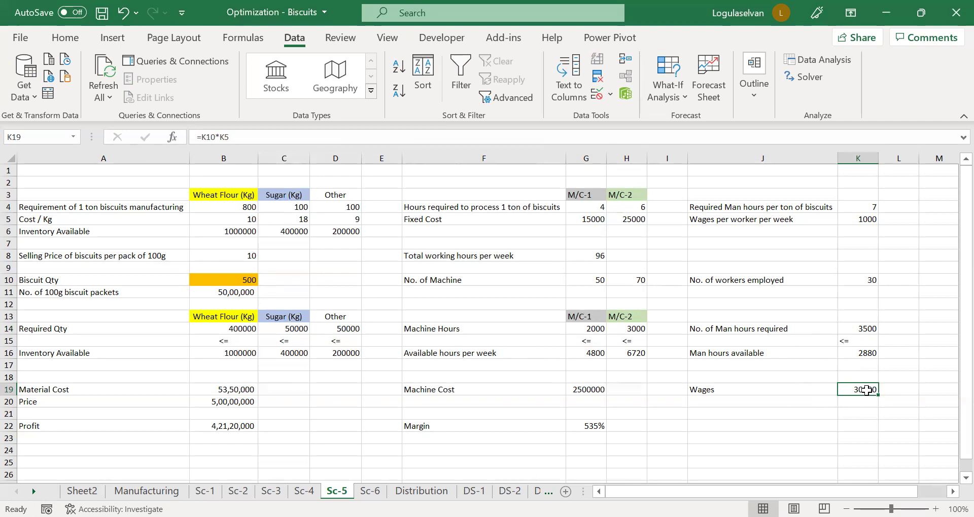
{"action": "double_click", "coordinate": [867, 389]}
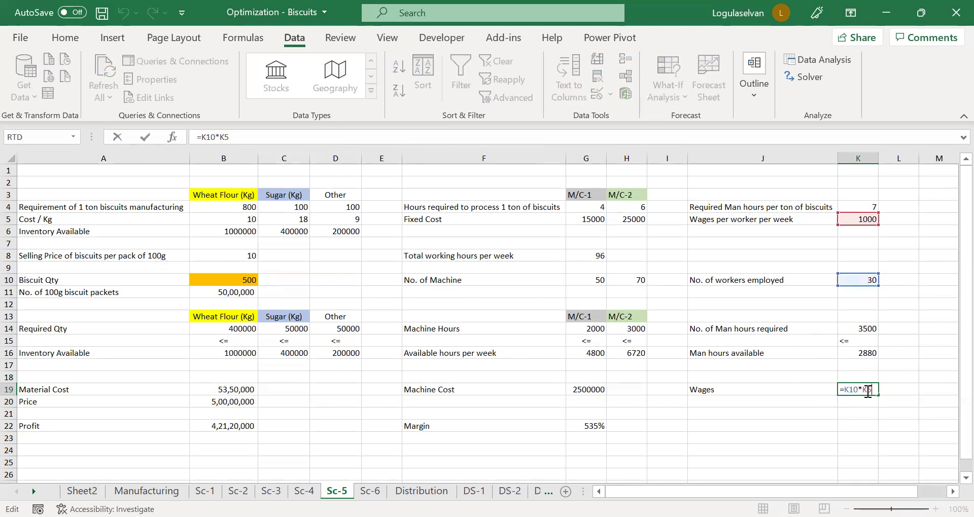
{"action": "left_click", "coordinate": [858, 277]}
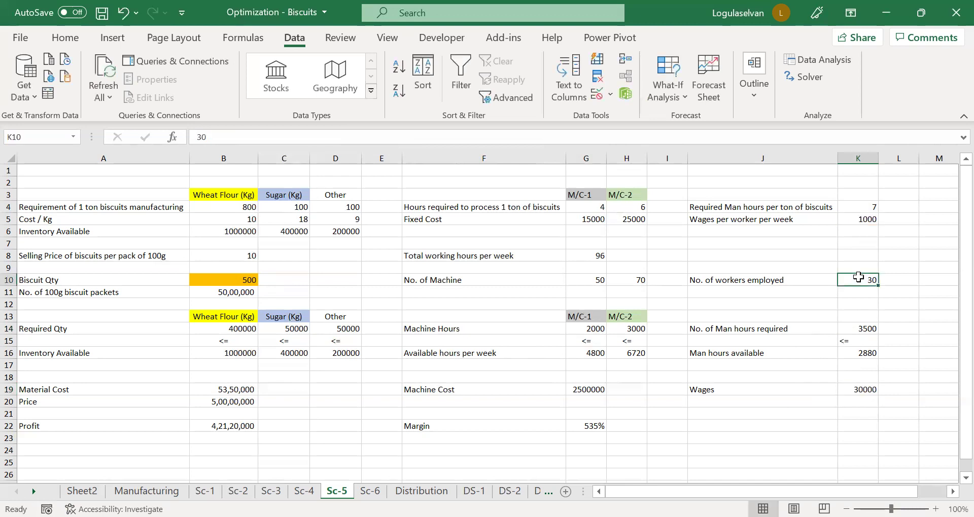
{"action": "left_click", "coordinate": [859, 225]}
{"action": "left_click", "coordinate": [868, 389]}
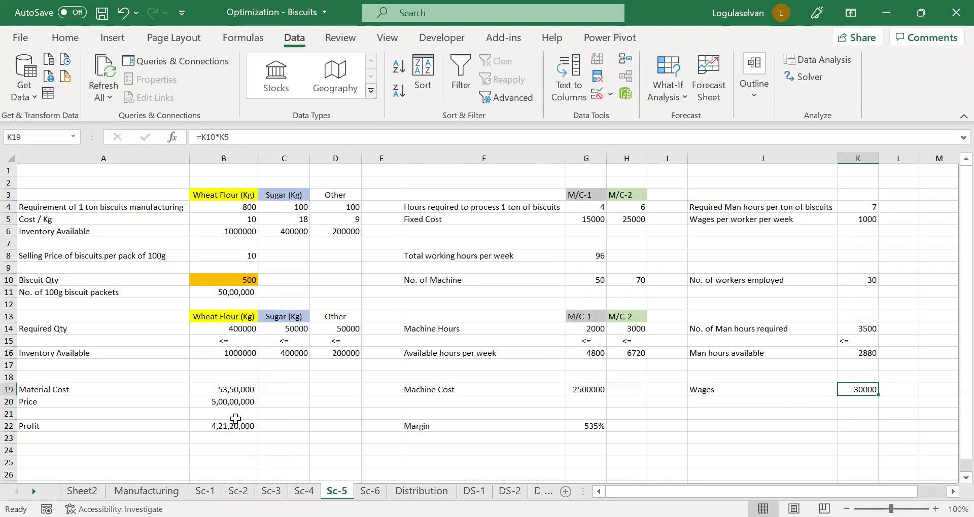
Step: Review the profit cell together with the material cost and wages that feed into it
{"action": "left_click", "coordinate": [227, 423]}
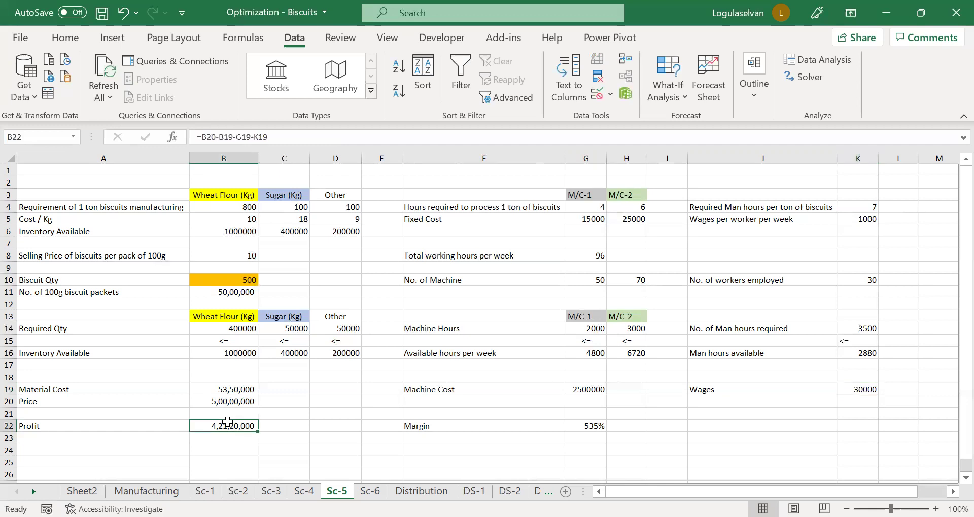
{"action": "left_click", "coordinate": [235, 390]}
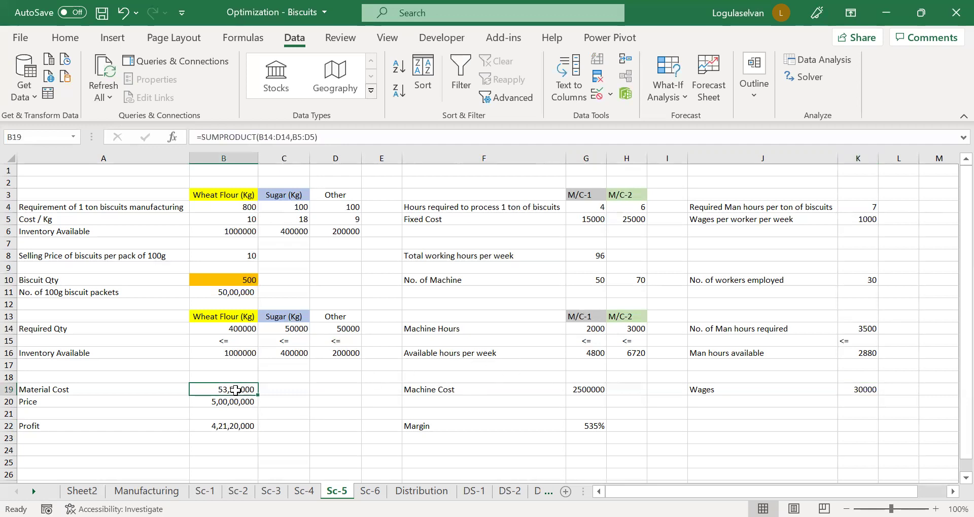
{"action": "left_click", "coordinate": [594, 401]}
{"action": "left_click", "coordinate": [857, 390]}
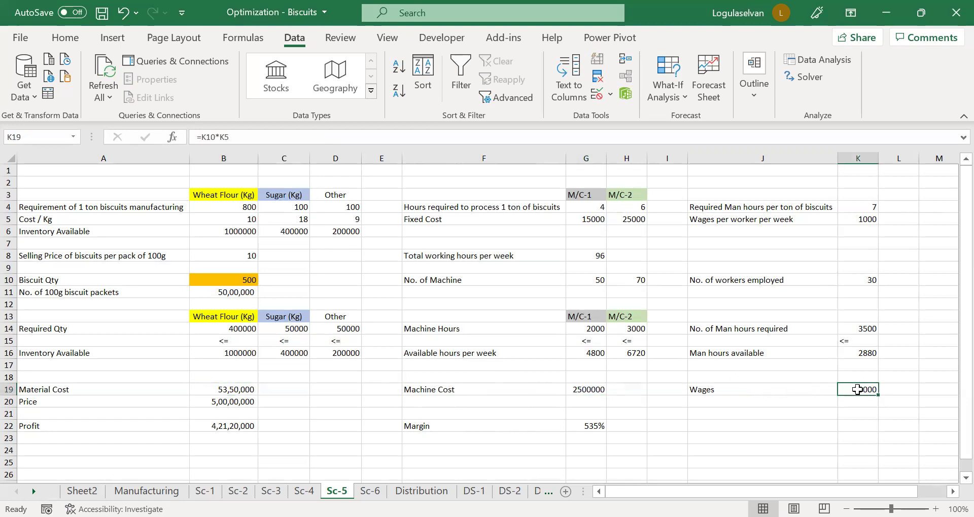
Step: Check the price formula against the selling price per pack and the number of 100g biscuit packets
{"action": "left_click", "coordinate": [210, 404]}
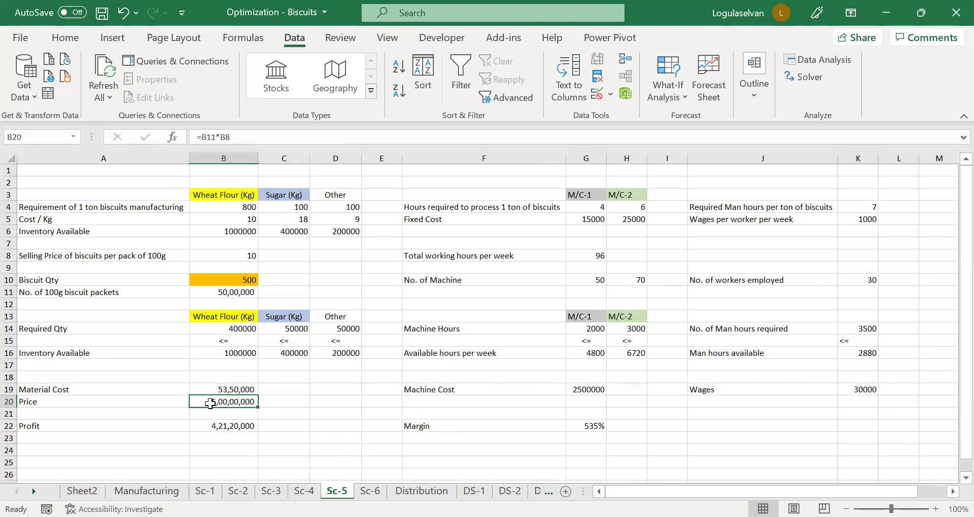
{"action": "left_click", "coordinate": [246, 255]}
{"action": "left_click", "coordinate": [247, 292]}
{"action": "left_click", "coordinate": [242, 402]}
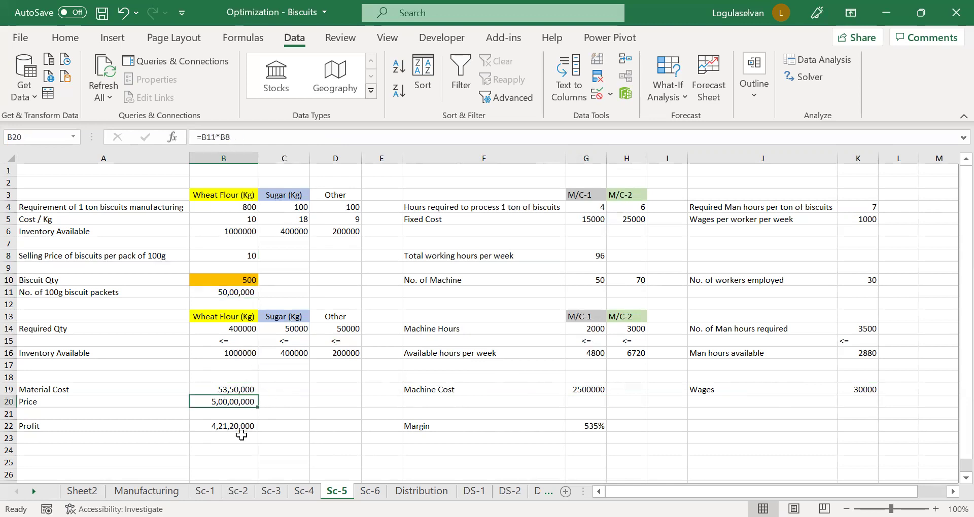
Step: Inspect the profit formula and the price, material cost, machine cost and wages cells it references
{"action": "left_click", "coordinate": [232, 425]}
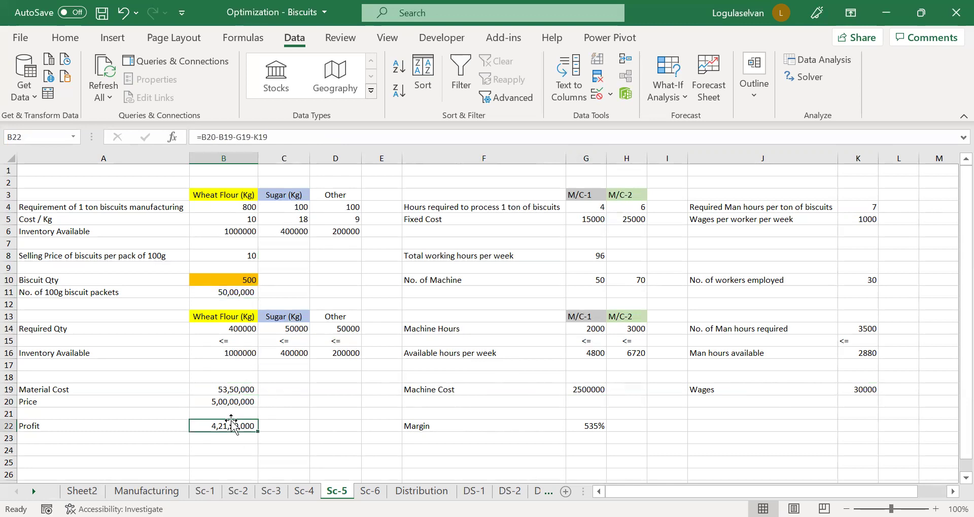
{"action": "double_click", "coordinate": [232, 425]}
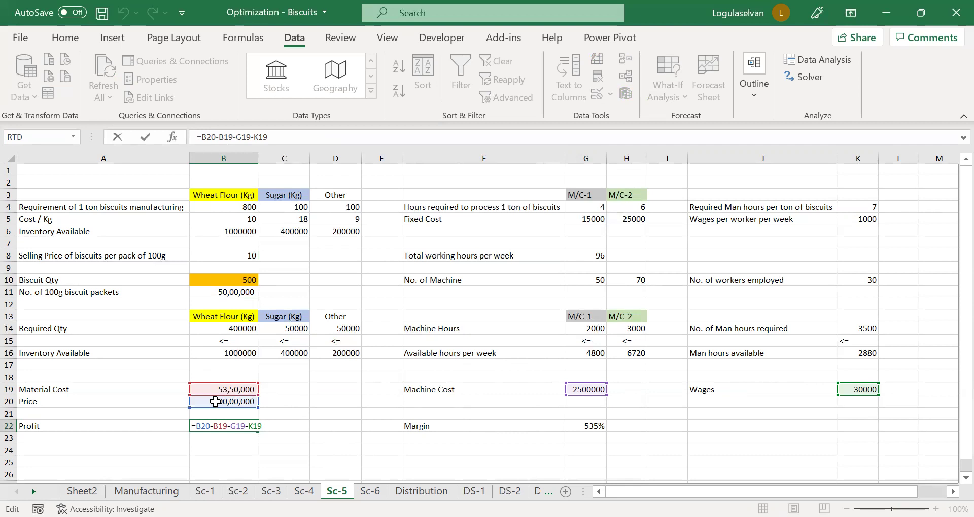
{"action": "key", "text": "Return"}
{"action": "left_click", "coordinate": [194, 425]}
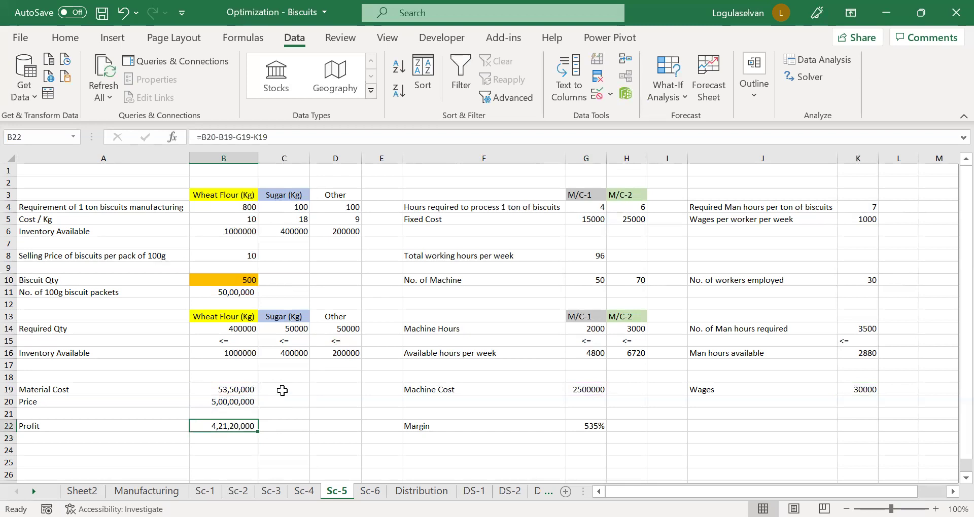
Step: Set up Solver to maximize the profit in B22 by changing the biscuit quantity in B10
{"action": "left_click", "coordinate": [806, 81]}
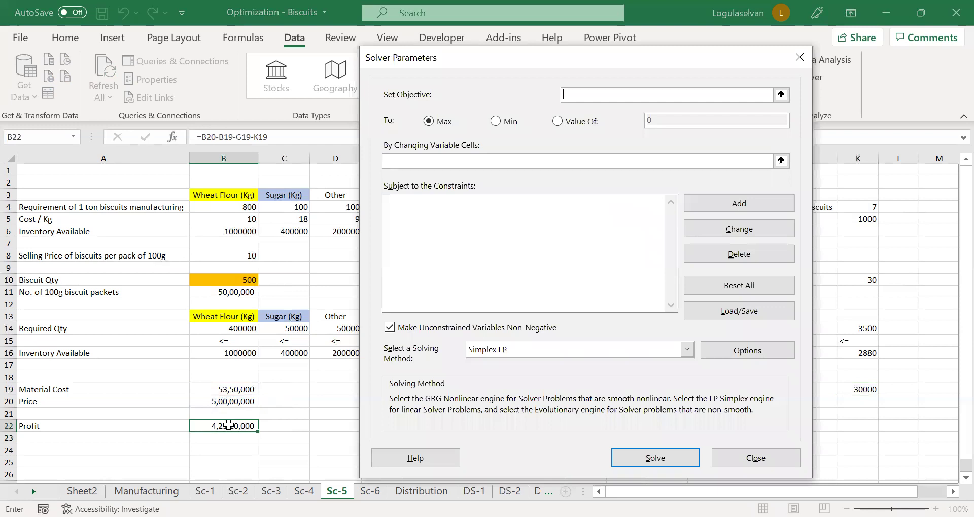
{"action": "left_click", "coordinate": [228, 425]}
{"action": "left_click", "coordinate": [417, 160]}
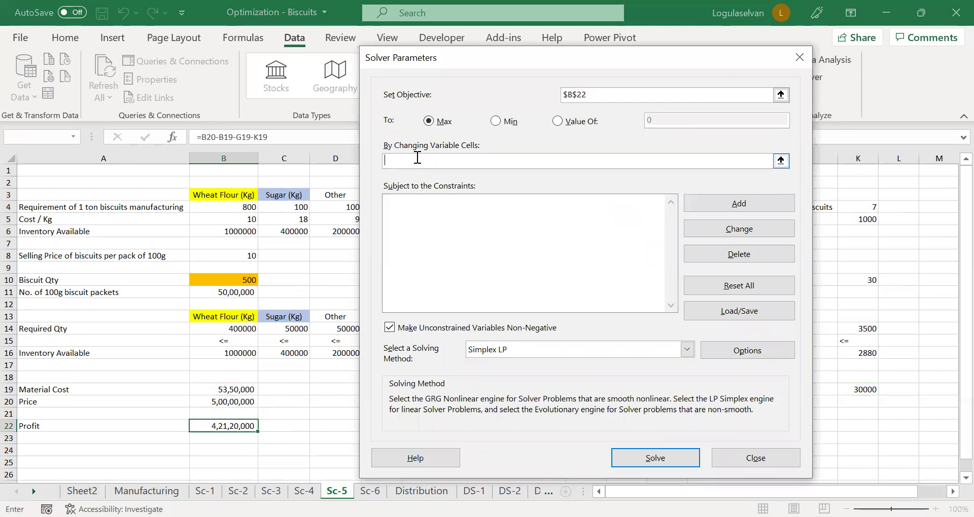
{"action": "left_click", "coordinate": [244, 279]}
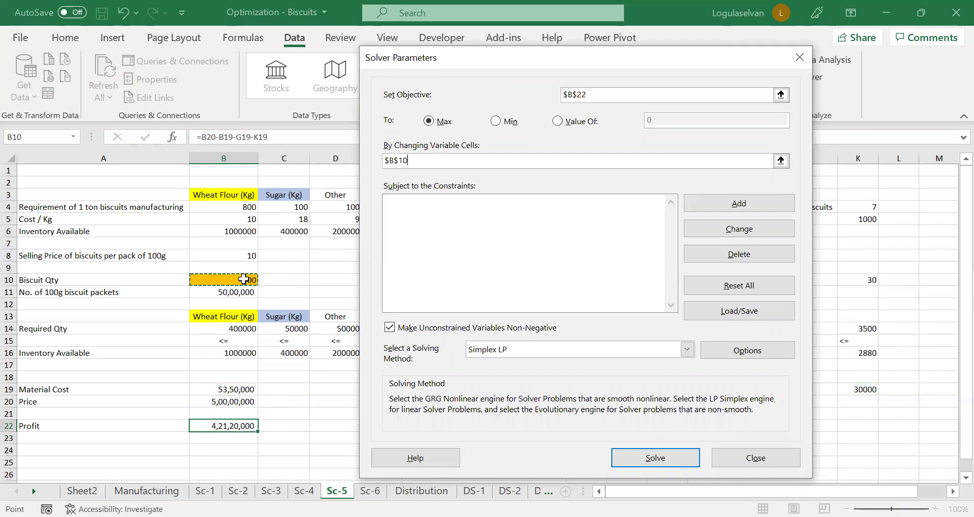
Step: Add a Solver constraint keeping the required material quantities B14:D14 <= the available inventory B16:D16
{"action": "left_click", "coordinate": [744, 200]}
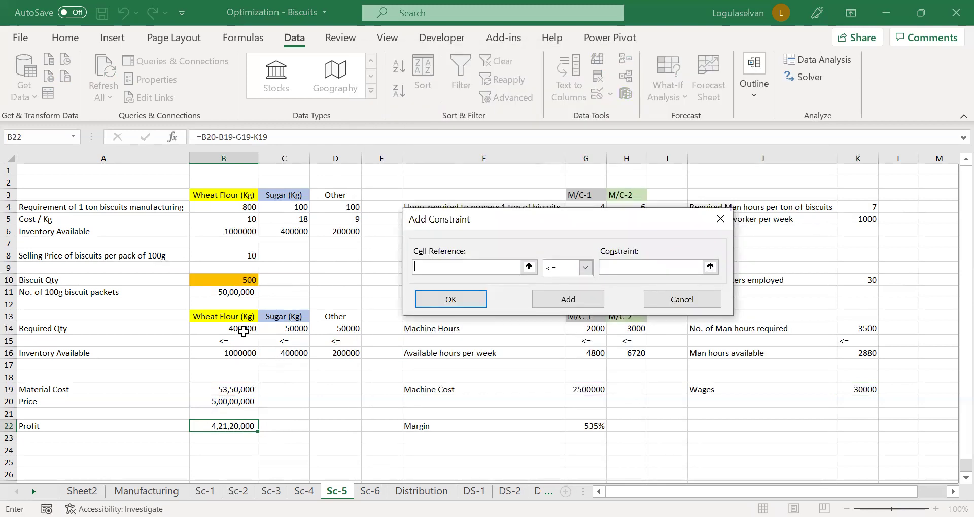
{"action": "left_click", "coordinate": [243, 332]}
{"action": "left_click_drag", "start_coordinate": [243, 331], "coordinate": [331, 331]}
{"action": "left_click", "coordinate": [634, 266]}
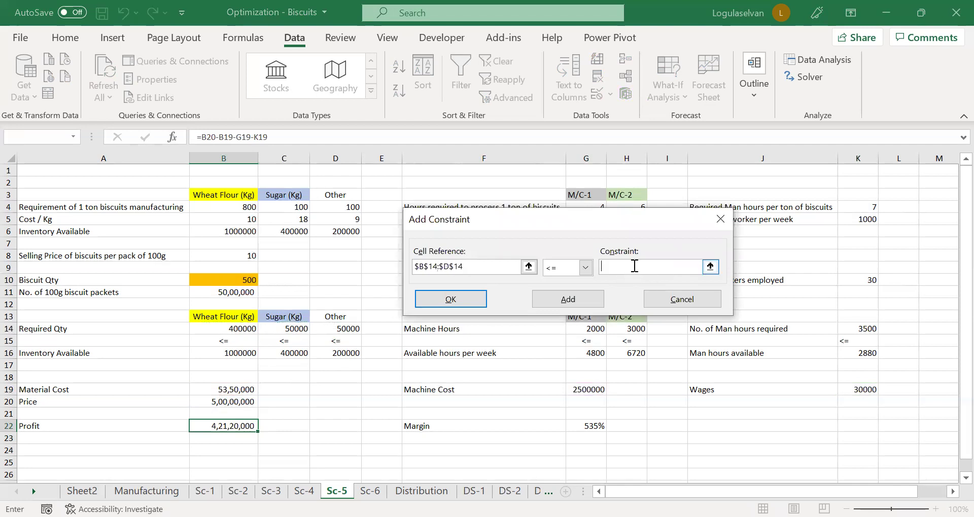
{"action": "left_click", "coordinate": [232, 354]}
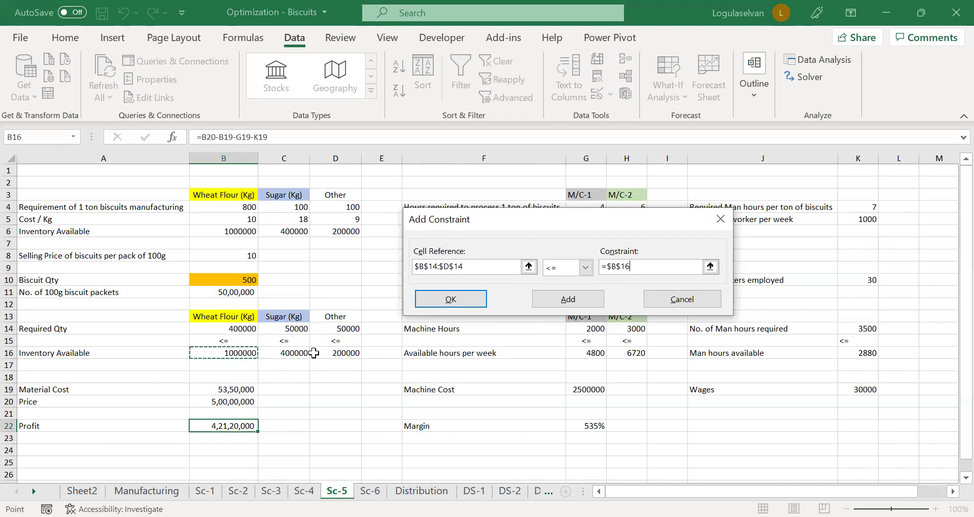
{"action": "left_click", "coordinate": [332, 354], "text": "shift"}
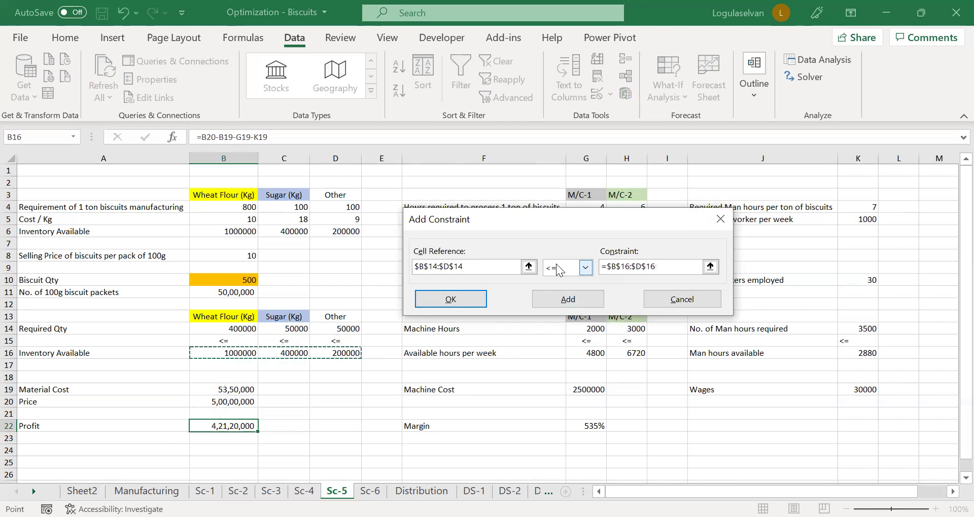
{"action": "left_click", "coordinate": [568, 300]}
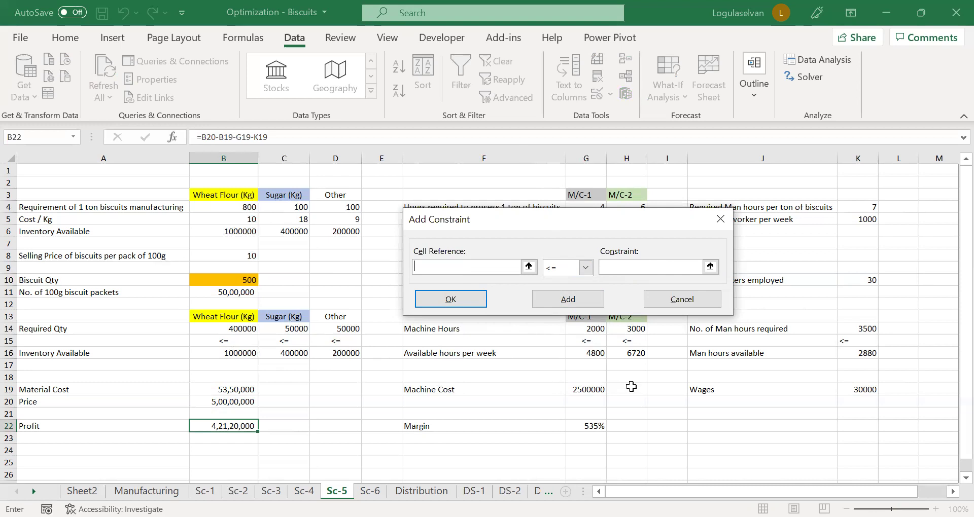
Step: Add a Solver constraint keeping the machine hours G14:H14 <= the available hours per week G16:H16
{"action": "left_click", "coordinate": [588, 328]}
{"action": "left_click_drag", "start_coordinate": [588, 329], "coordinate": [627, 329]}
{"action": "left_click", "coordinate": [596, 199]}
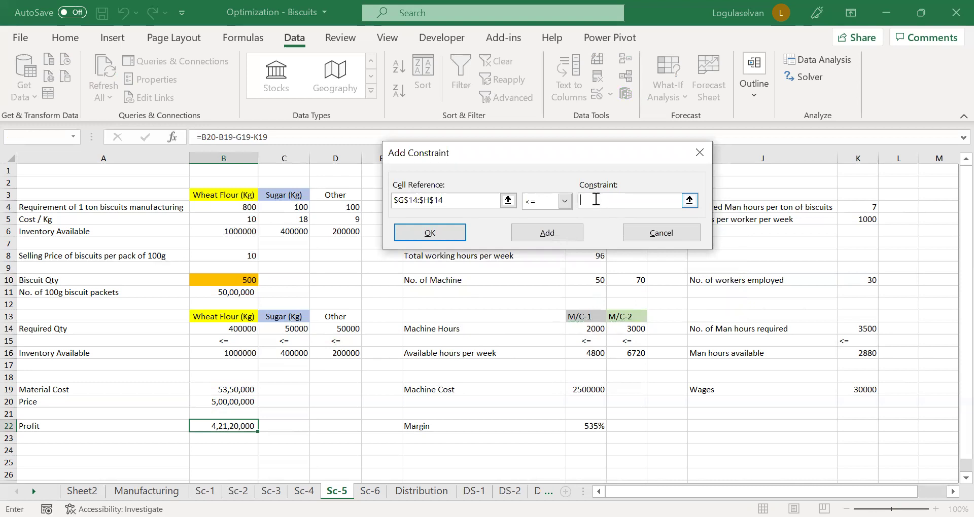
{"action": "left_click", "coordinate": [591, 355]}
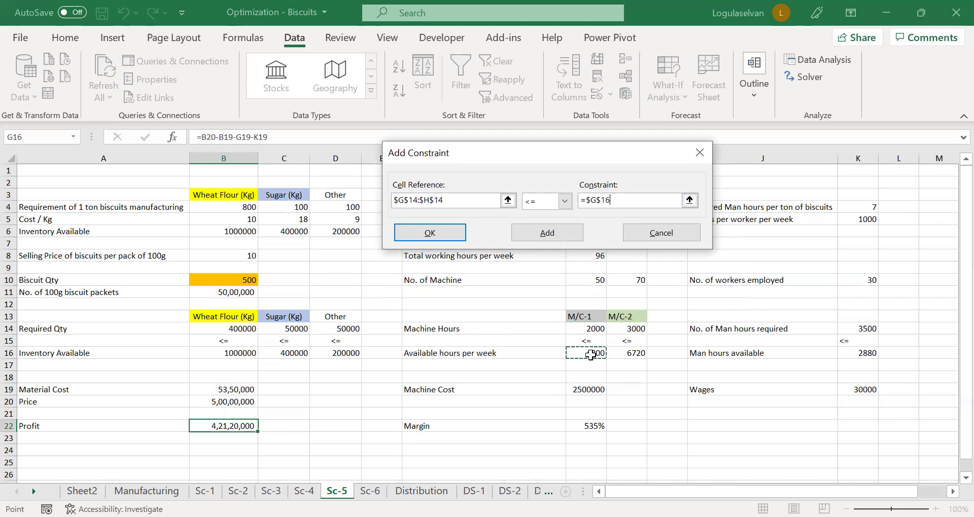
{"action": "left_click_drag", "start_coordinate": [591, 355], "coordinate": [627, 354]}
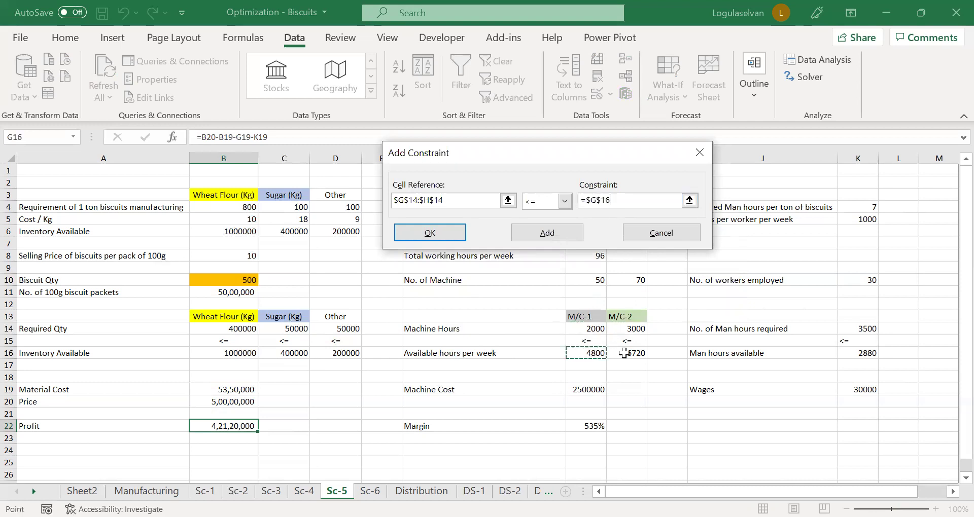
{"action": "left_click", "coordinate": [529, 233]}
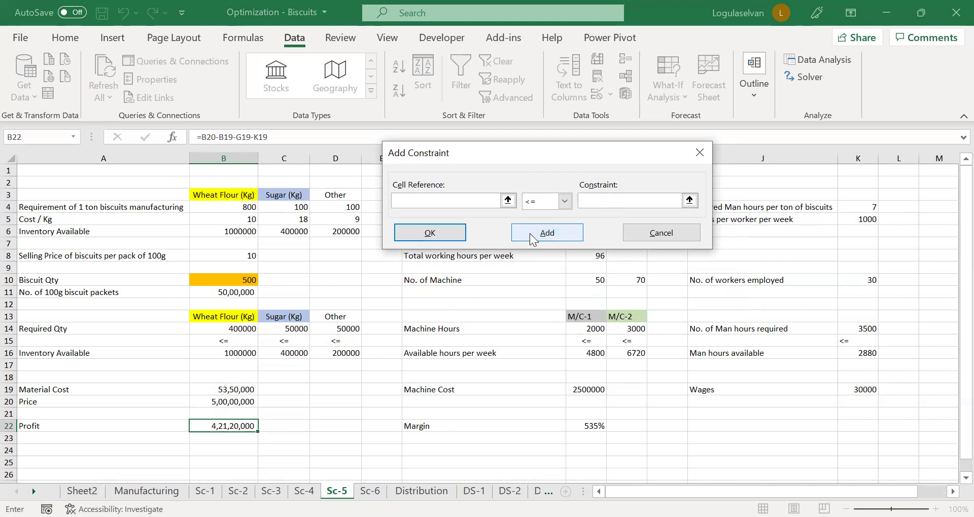
Step: Add the labour constraint keeping the required man hours K14 <= the available man hours K16, and return to the Solver parameters
{"action": "left_click", "coordinate": [870, 331]}
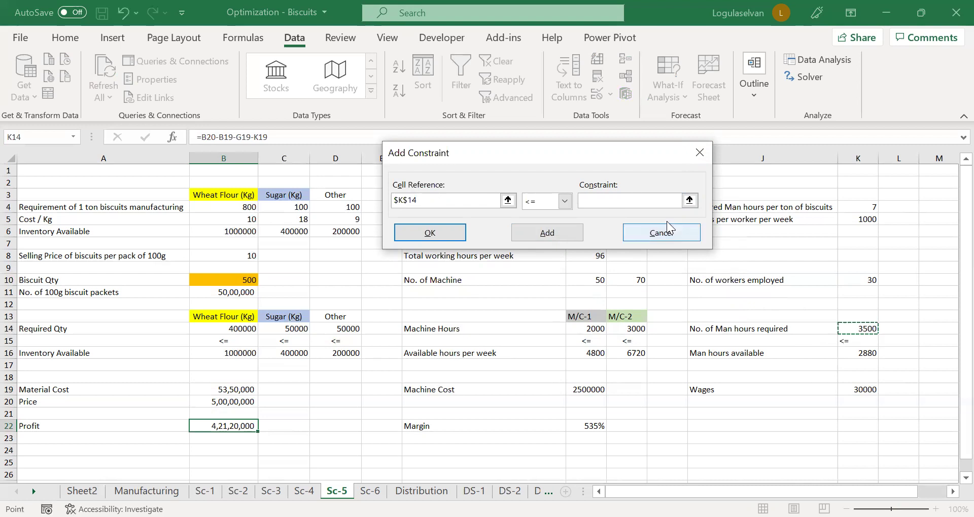
{"action": "left_click", "coordinate": [631, 200]}
{"action": "left_click", "coordinate": [857, 363]}
{"action": "left_click", "coordinate": [858, 354]}
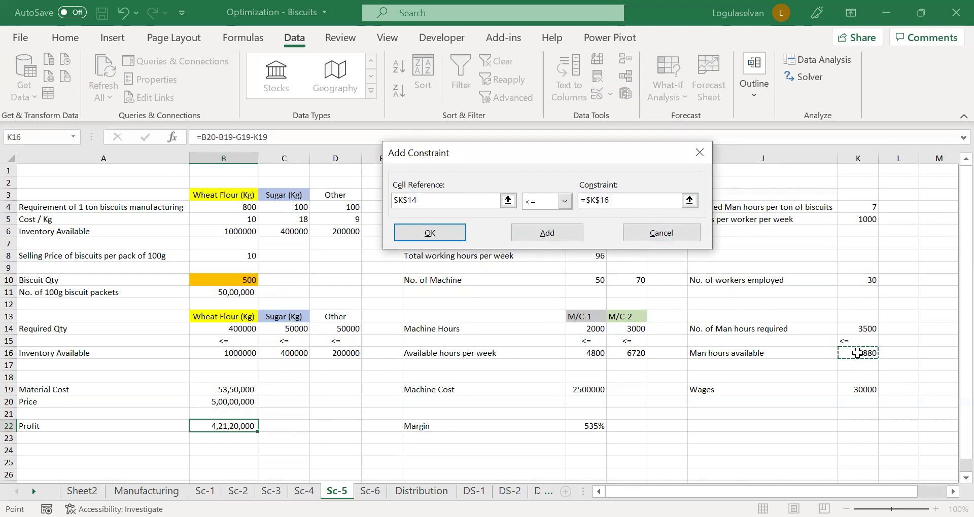
{"action": "left_click", "coordinate": [430, 235]}
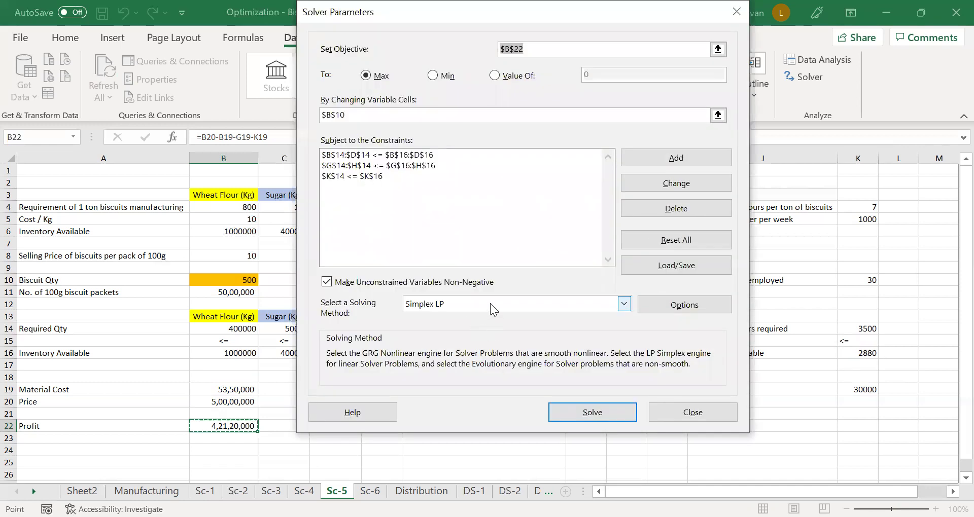
Step: Run Solver on the Sc-5 model with the Simplex LP method and keep the Solver solution
{"action": "left_click", "coordinate": [600, 420]}
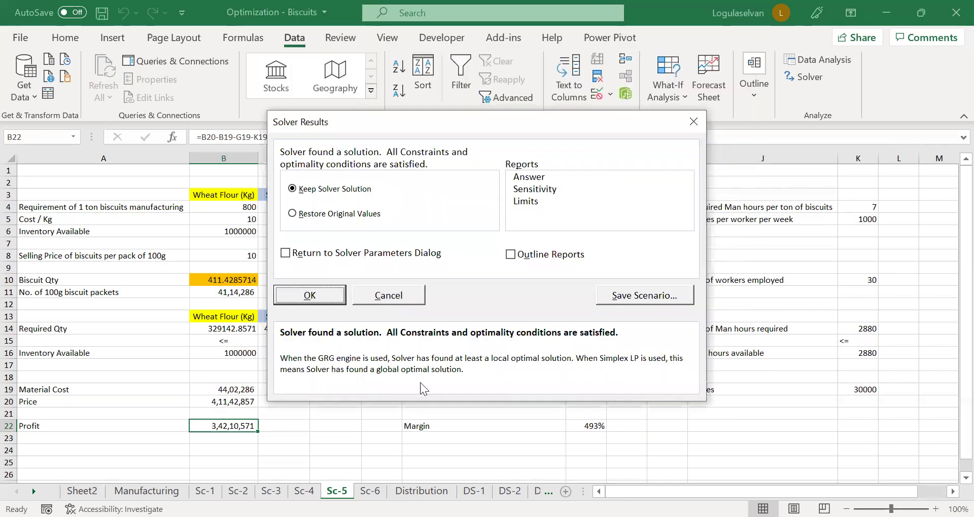
{"action": "left_click", "coordinate": [319, 295]}
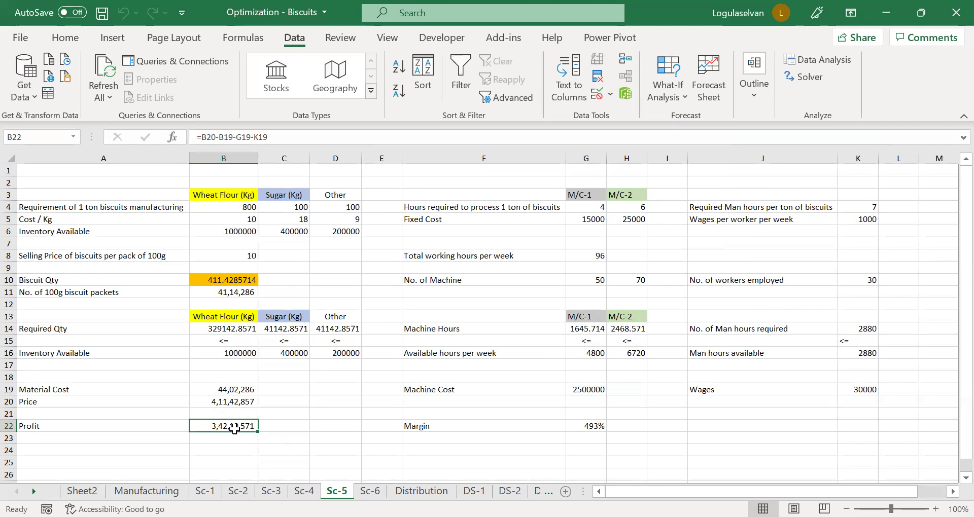
Step: Review the machine and worker counts on Sc-5 and compare its profit in B22 with the profits on Sc-4 and Sc-3
{"action": "left_click", "coordinate": [595, 280]}
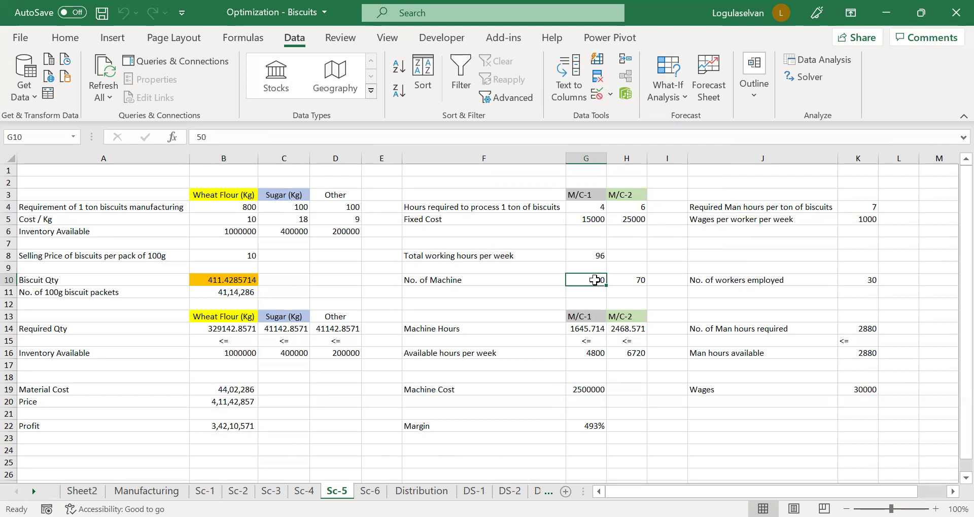
{"action": "left_click", "coordinate": [864, 280]}
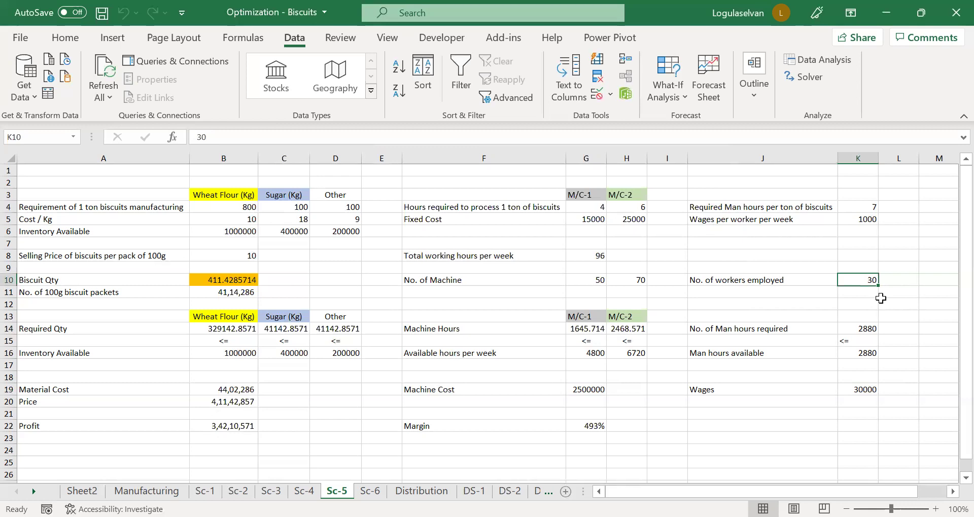
{"action": "left_click", "coordinate": [243, 428]}
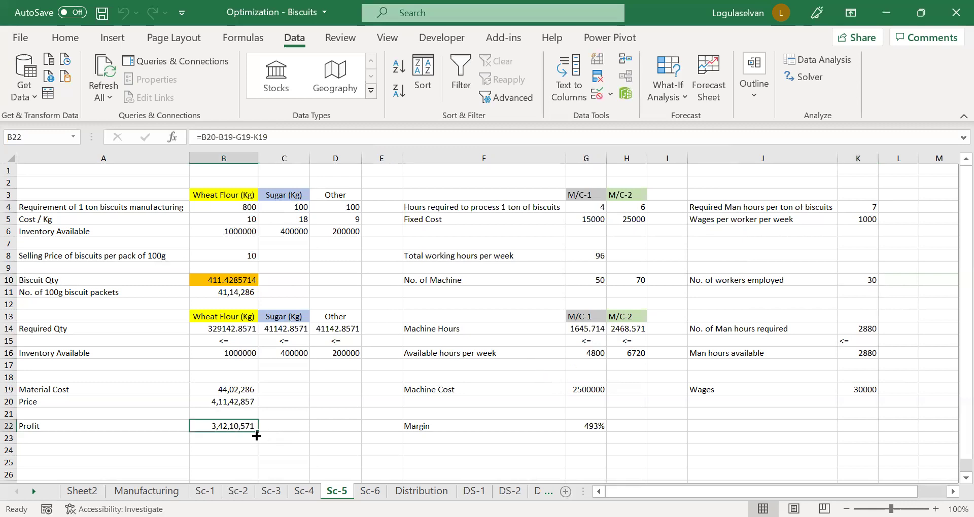
{"action": "left_click", "coordinate": [312, 491]}
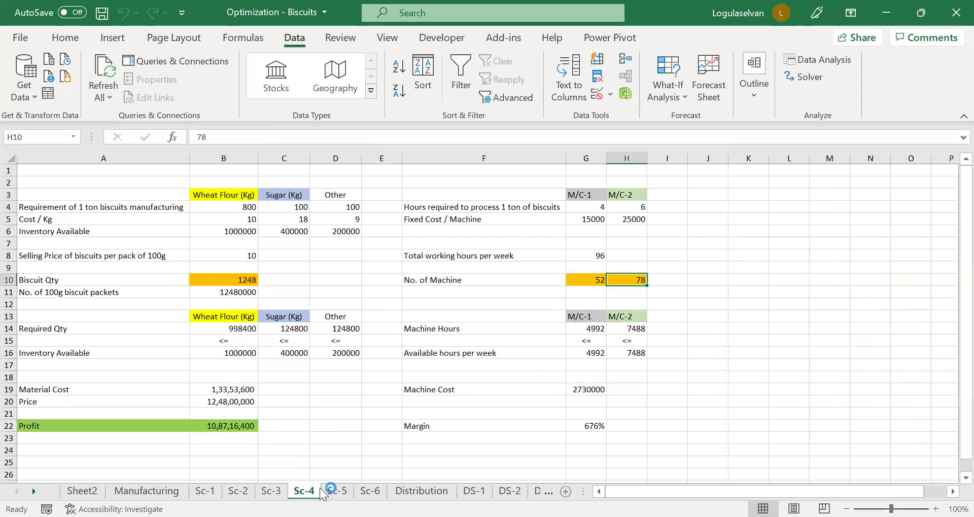
{"action": "left_click", "coordinate": [237, 428]}
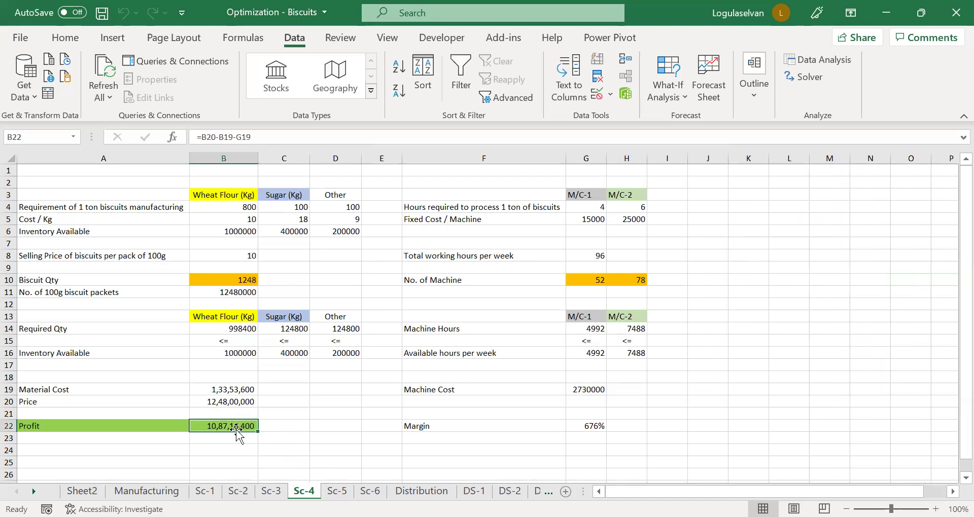
{"action": "left_click", "coordinate": [271, 491]}
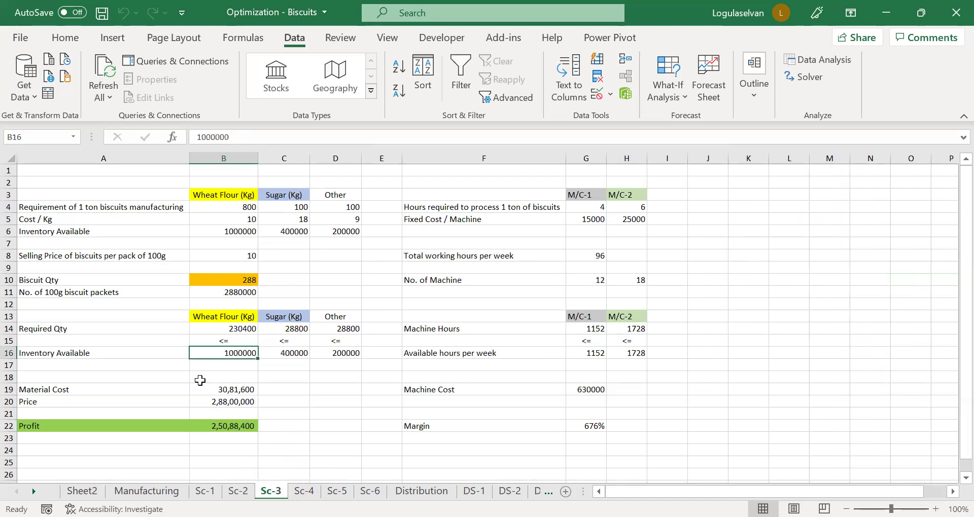
{"action": "left_click", "coordinate": [225, 425]}
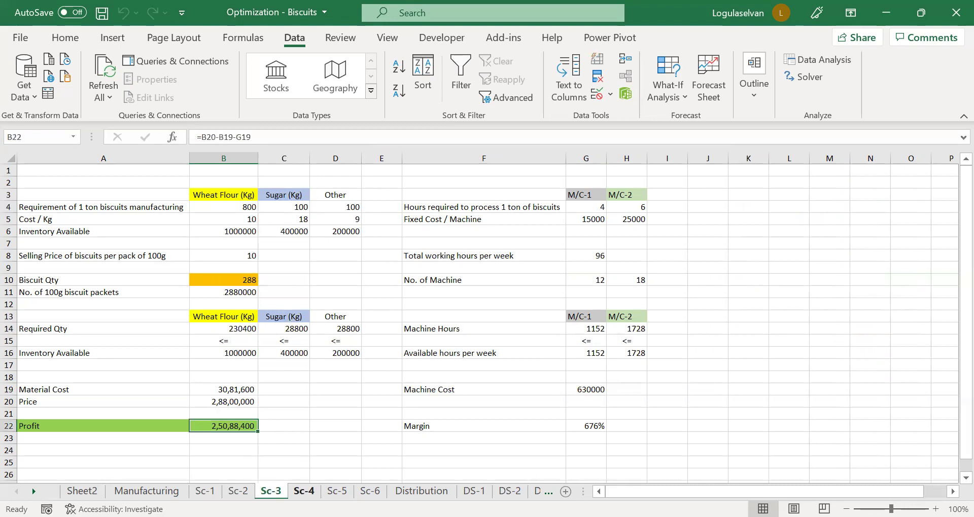
{"action": "left_click", "coordinate": [305, 491]}
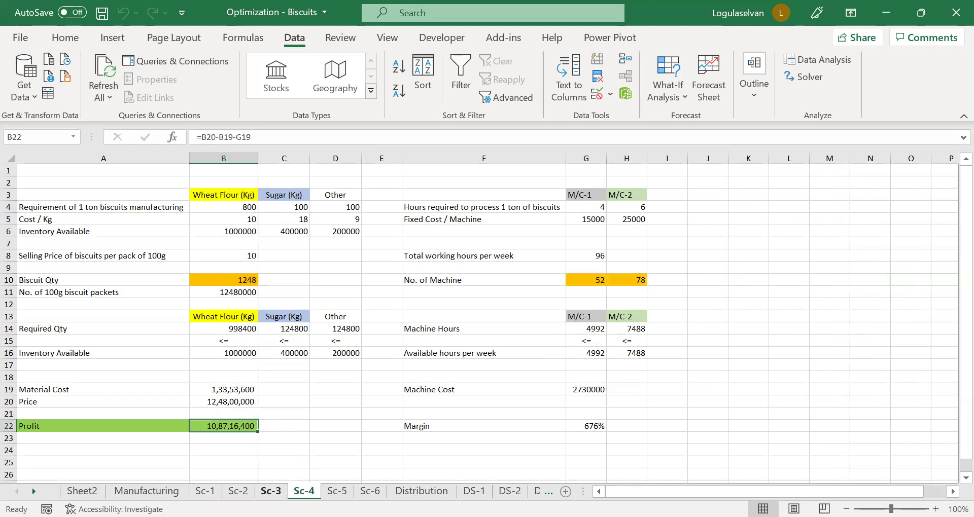
{"action": "left_click", "coordinate": [270, 492]}
{"action": "left_click", "coordinate": [305, 491]}
{"action": "key", "text": "ctrl+Page_Down"}
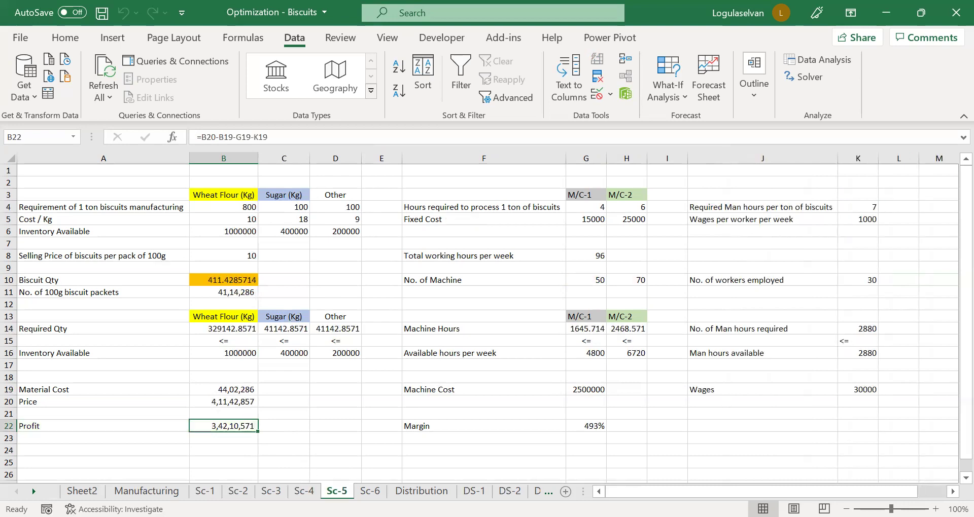
{"action": "left_click", "coordinate": [871, 276]}
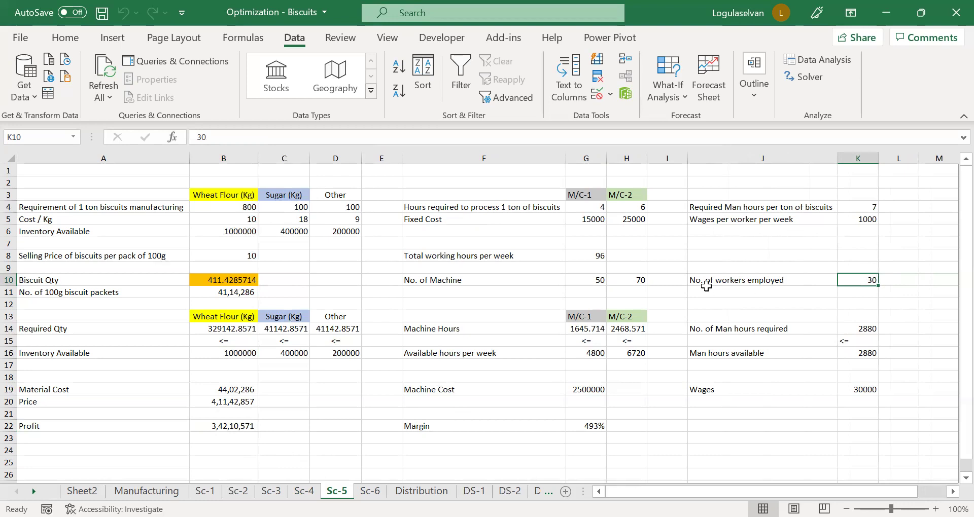
Step: Fill the profit cell B22 on Sc-5 with green
{"action": "left_click", "coordinate": [210, 427]}
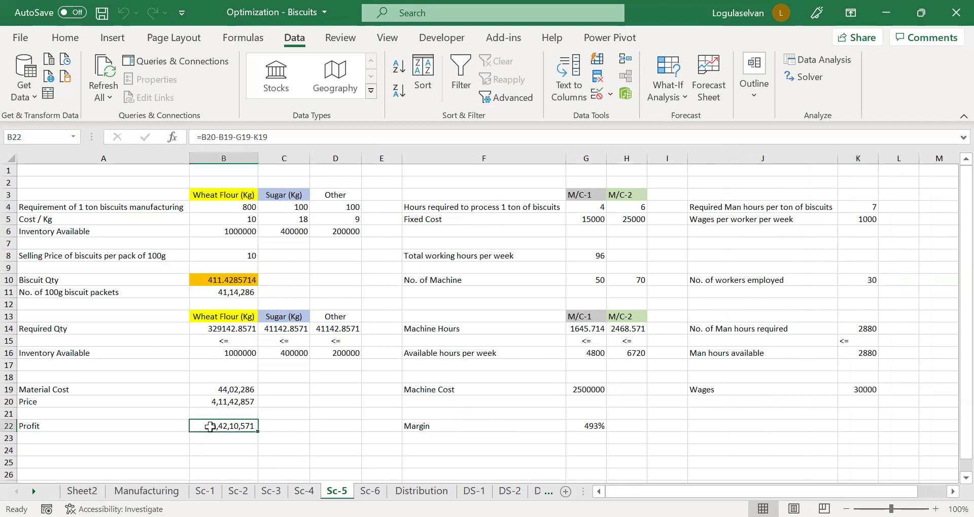
{"action": "left_click", "coordinate": [64, 40]}
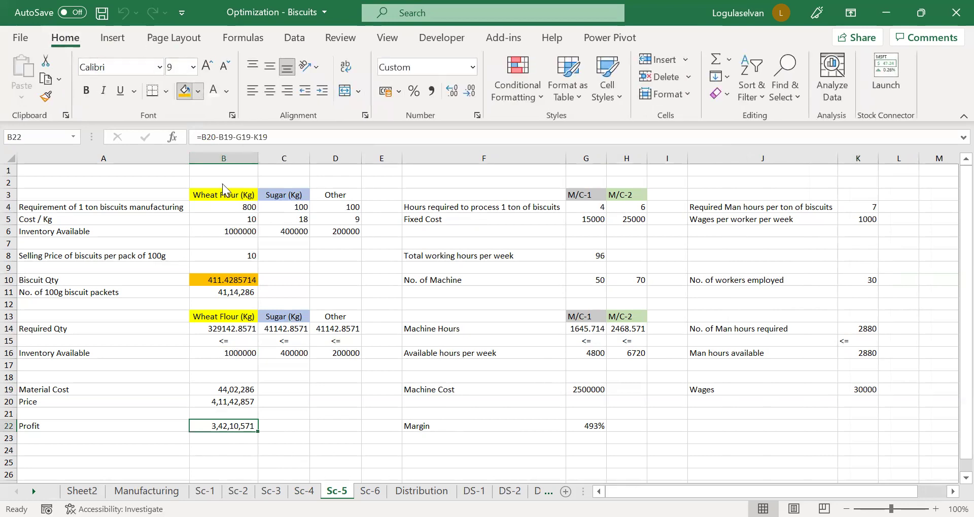
{"action": "left_click", "coordinate": [236, 237]}
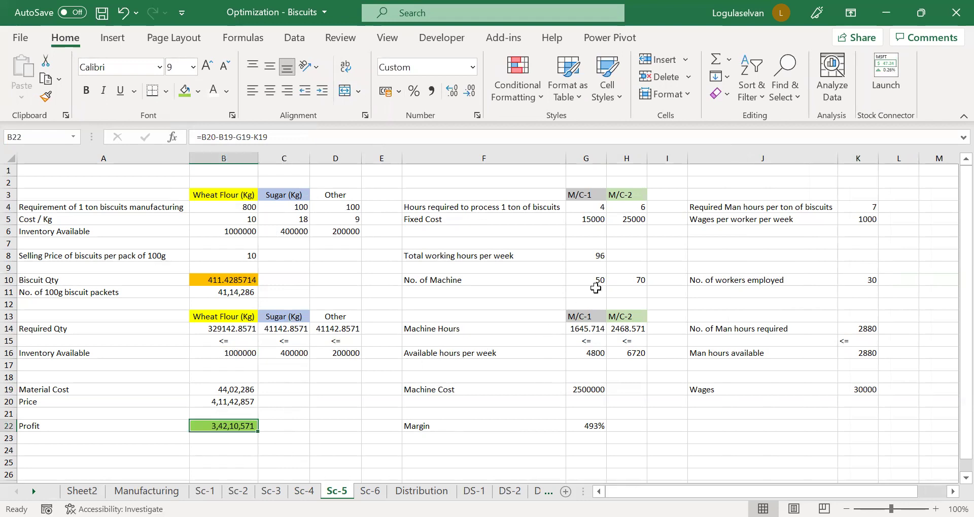
Step: Examine the number of machines in G10, the wheat flour inventory in B6 and the workers employed in K10 as limits on Sc-5's profit
{"action": "left_click", "coordinate": [595, 278]}
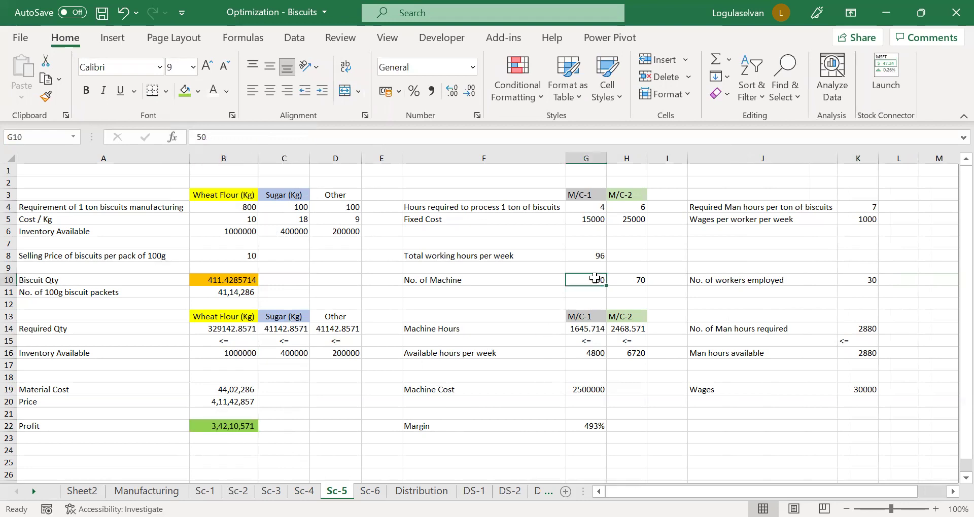
{"action": "left_click", "coordinate": [236, 231]}
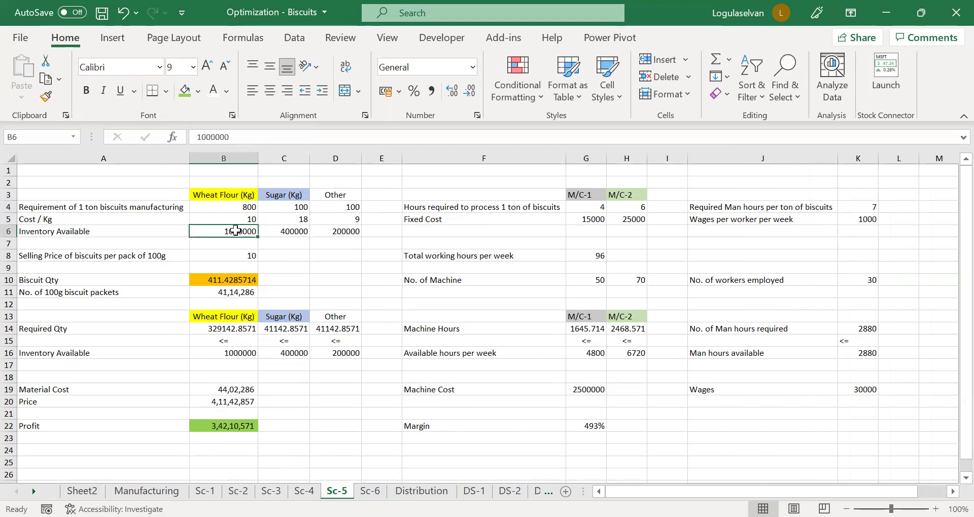
{"action": "left_click", "coordinate": [866, 278]}
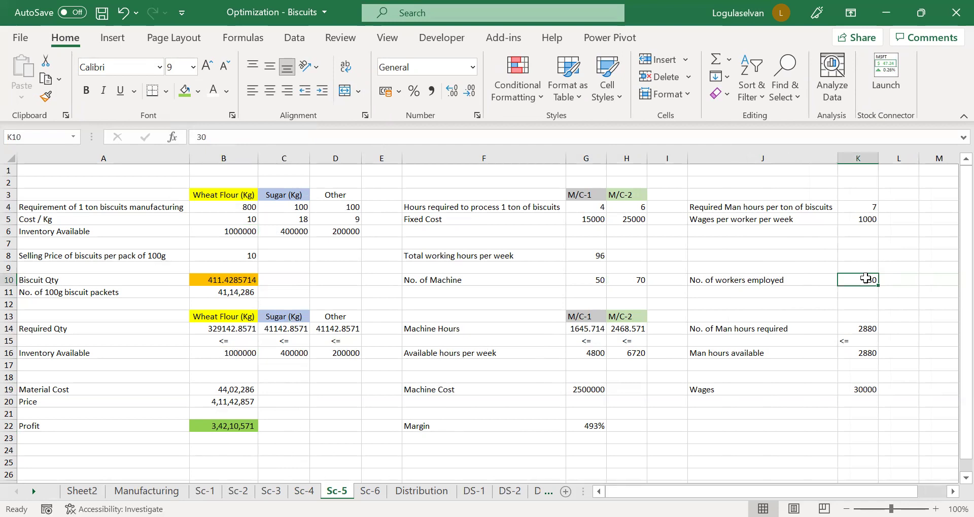
{"action": "left_click", "coordinate": [595, 281]}
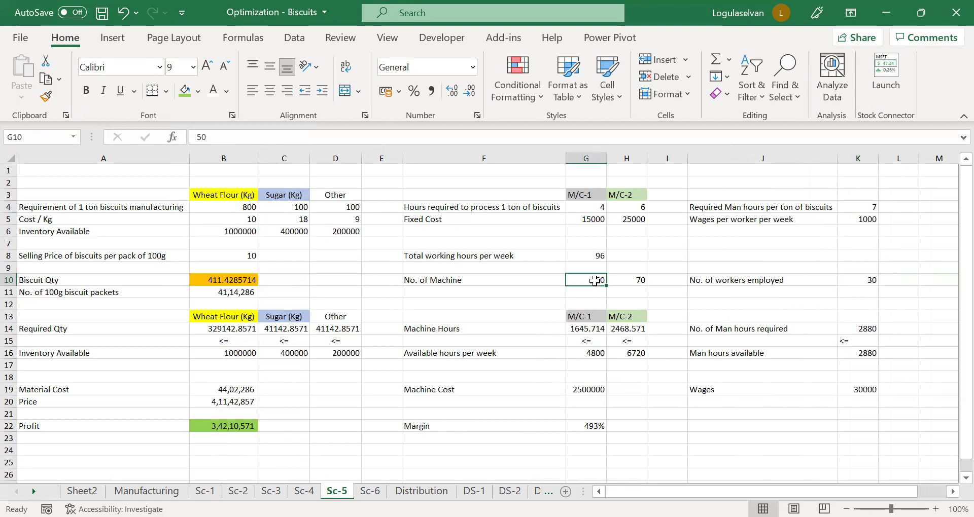
{"action": "left_click", "coordinate": [863, 279]}
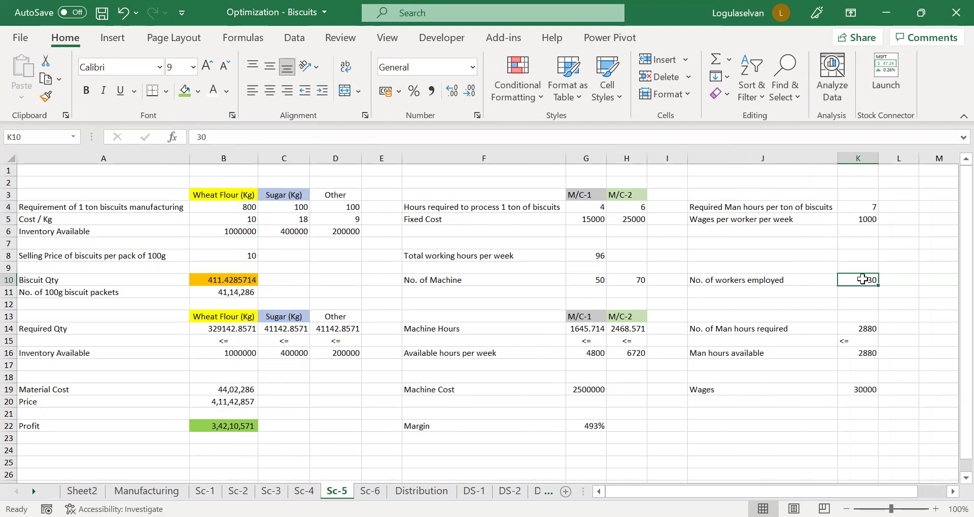
{"action": "left_click", "coordinate": [592, 280]}
{"action": "left_click", "coordinate": [855, 280]}
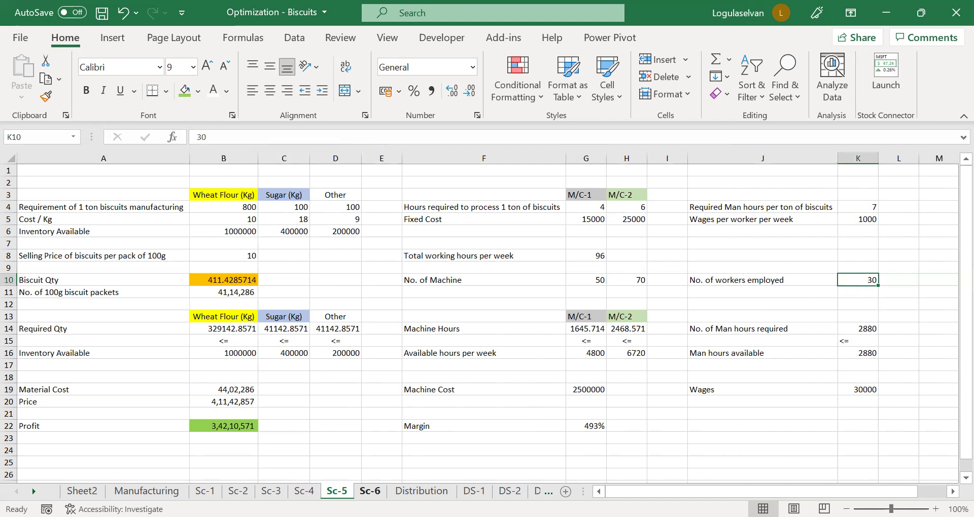
Step: Open the Sc-6 sheet and examine the packing cost per 100g biscuit packet in N4
{"action": "left_click", "coordinate": [370, 491]}
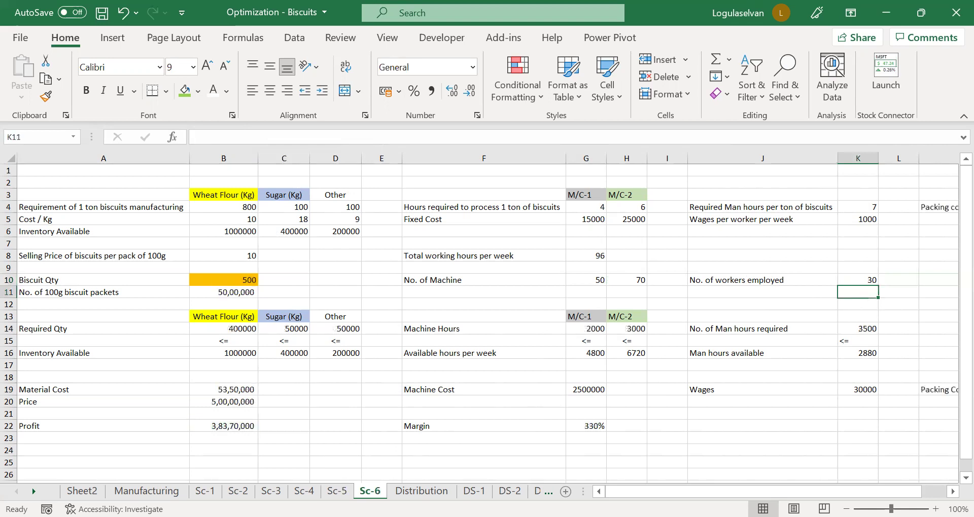
{"action": "left_click", "coordinate": [851, 277]}
{"action": "key", "text": "Right"}
{"action": "key", "text": "Right"}
{"action": "key", "text": "Right"}
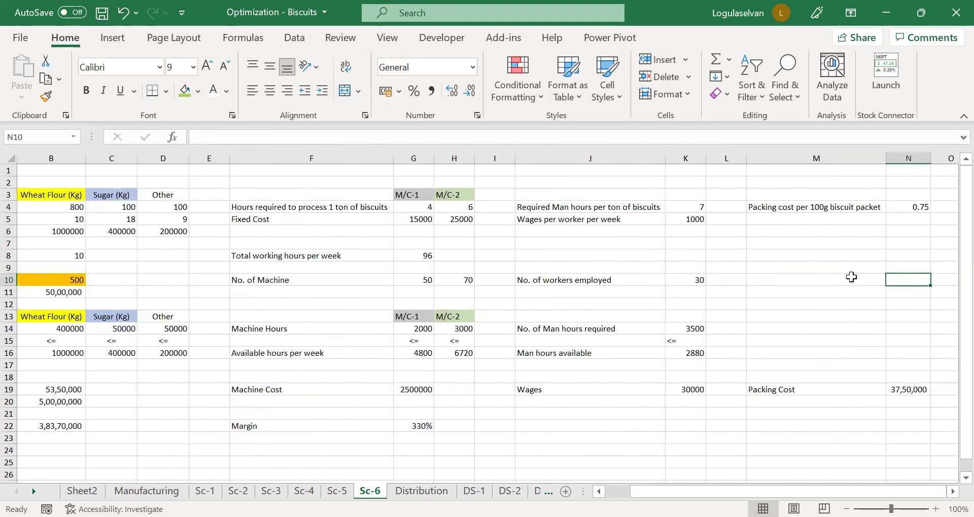
{"action": "left_click", "coordinate": [900, 209]}
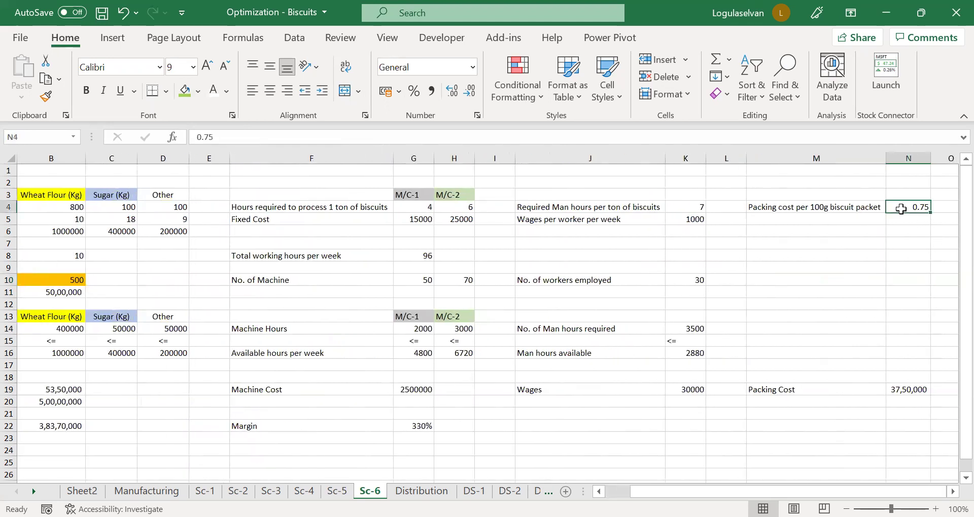
{"action": "left_click", "coordinate": [818, 212]}
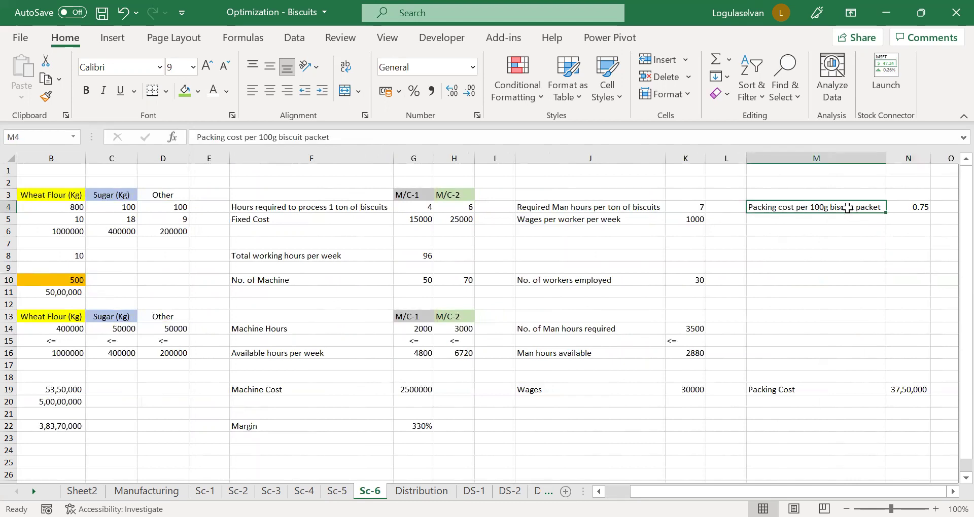
{"action": "left_click", "coordinate": [909, 212]}
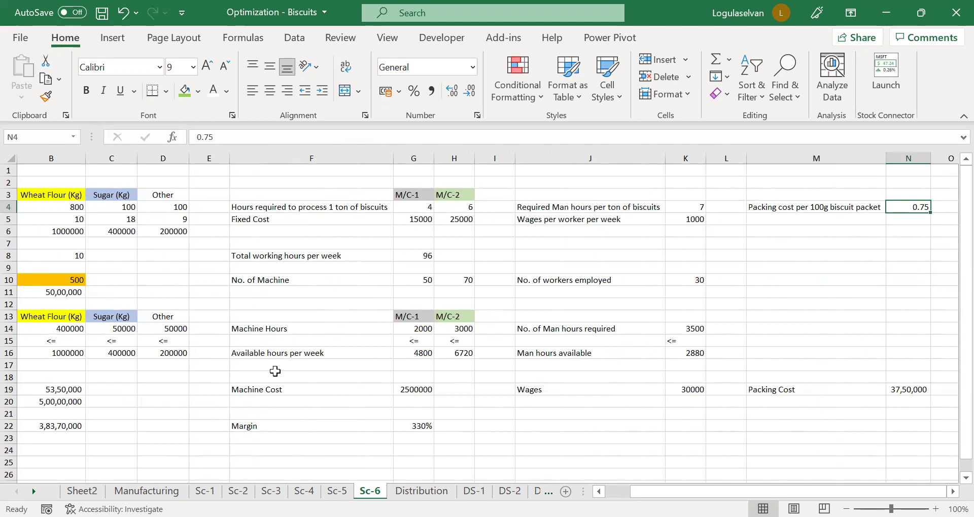
Step: Inspect the packing cost formula in N19 on Sc-6
{"action": "left_click", "coordinate": [913, 391]}
{"action": "double_click", "coordinate": [916, 392]}
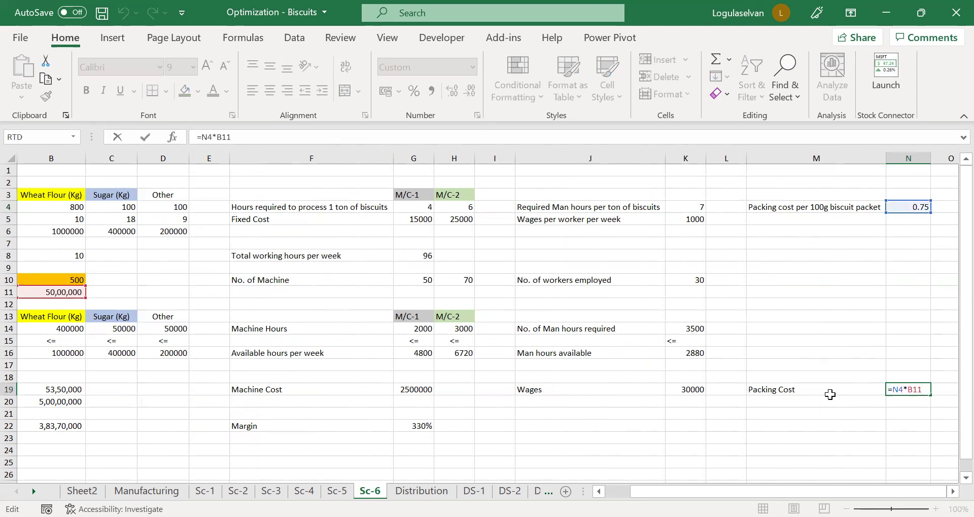
{"action": "key", "text": "Return"}
Step: Fill the profit cell B22 on Sc-6 with green
{"action": "key", "text": "Home"}
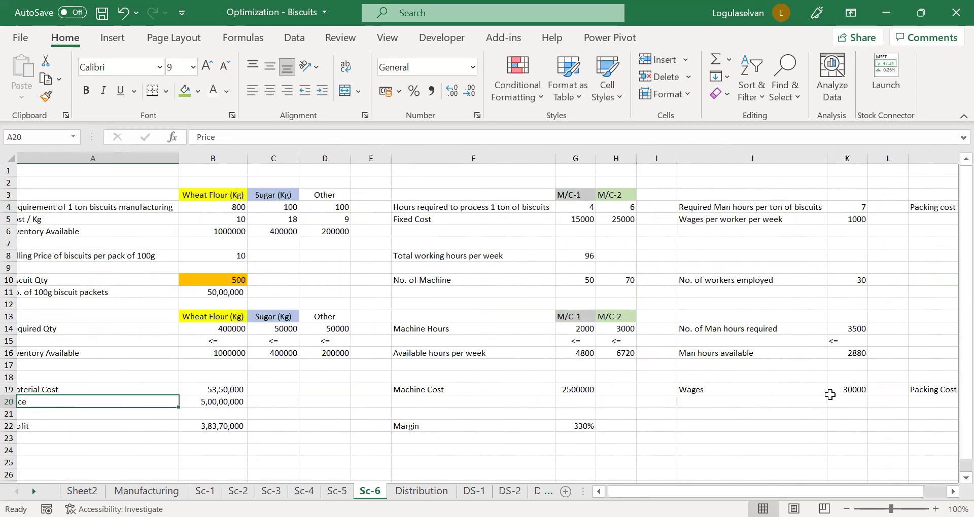
{"action": "key", "text": "Down"}
{"action": "key", "text": "Down"}
{"action": "key", "text": "Right"}
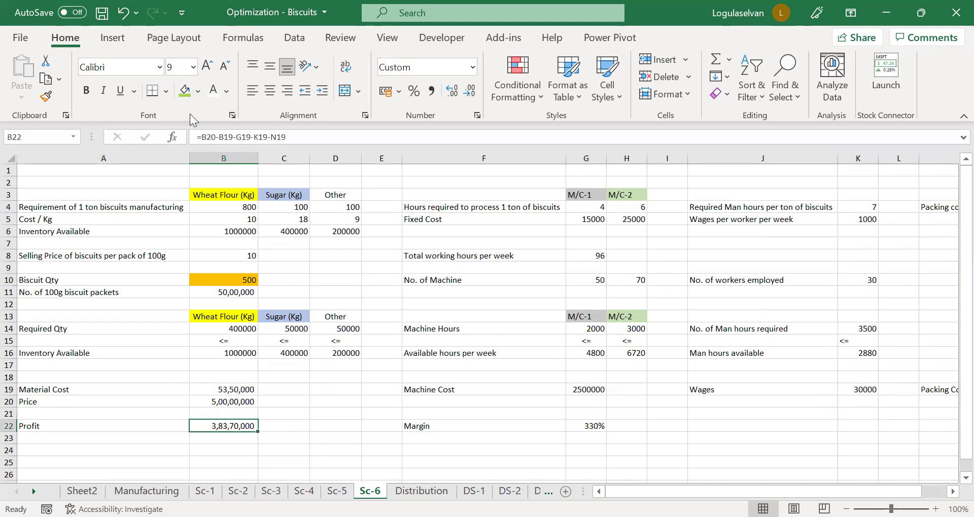
{"action": "left_click", "coordinate": [181, 94]}
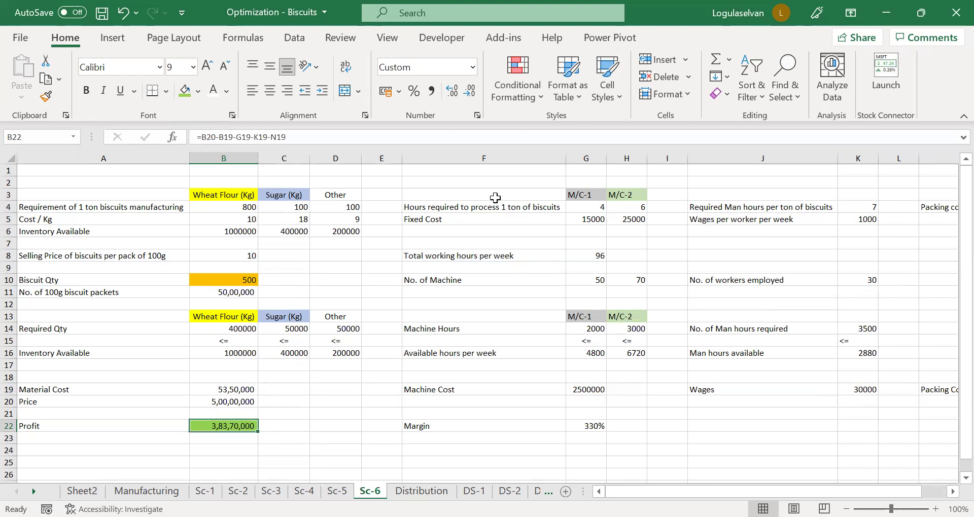
Step: Set up Solver on Sc-6 to maximize the profit in B22 by changing biscuit quantity B10 and workers employed K10
{"action": "left_click", "coordinate": [295, 37]}
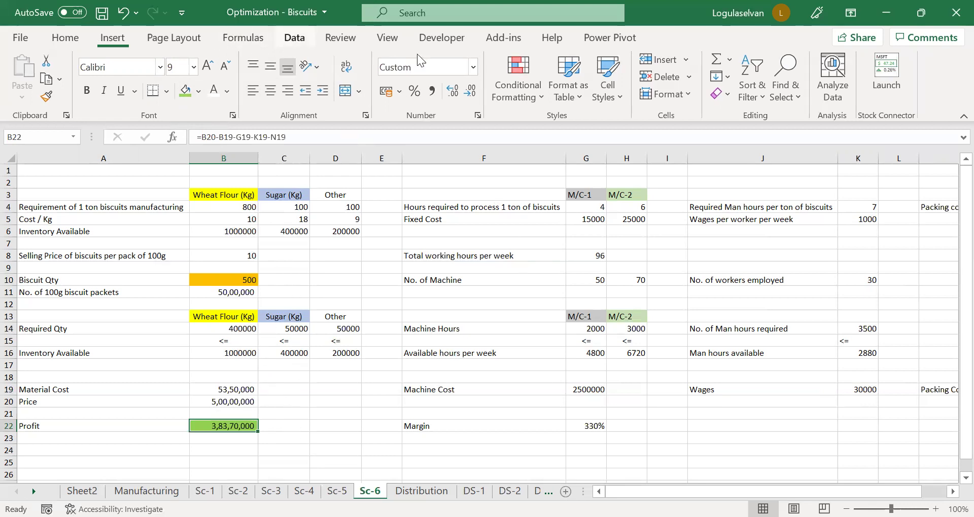
{"action": "left_click", "coordinate": [809, 79]}
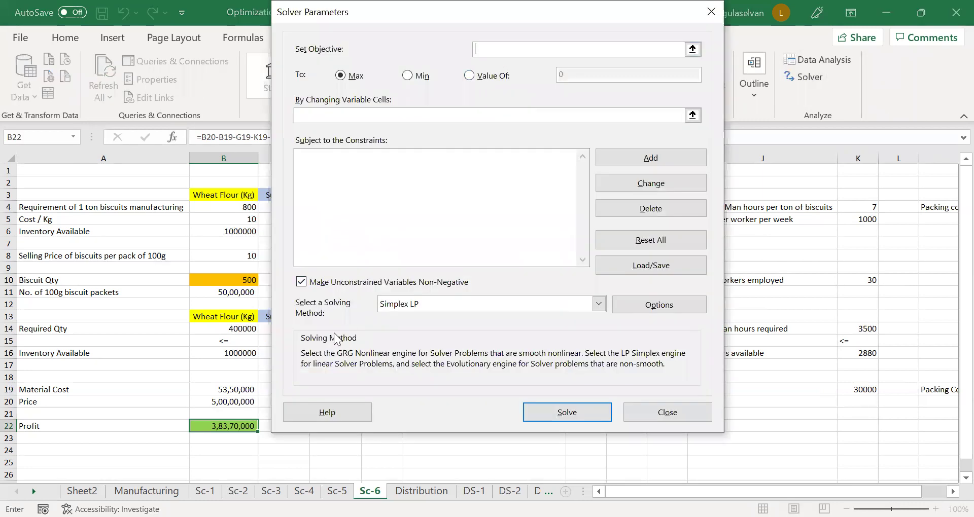
{"action": "left_click", "coordinate": [227, 425]}
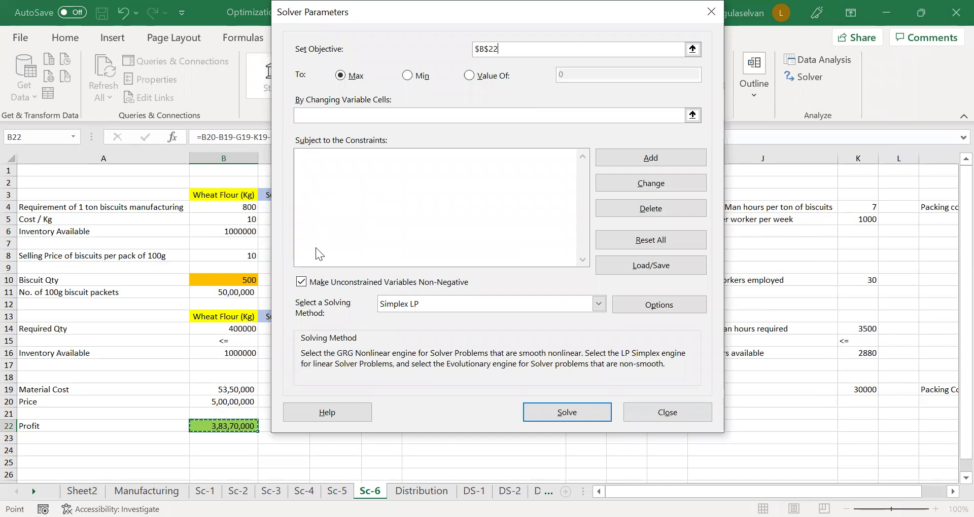
{"action": "left_click", "coordinate": [331, 114]}
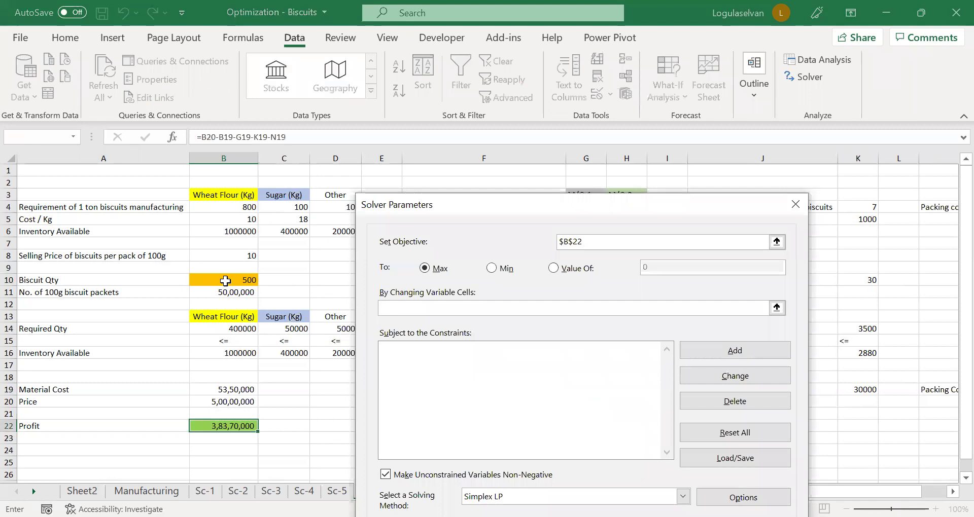
{"action": "left_click", "coordinate": [225, 281]}
{"action": "type", "text": ","}
{"action": "left_click_drag", "start_coordinate": [302, 162], "coordinate": [299, 159]}
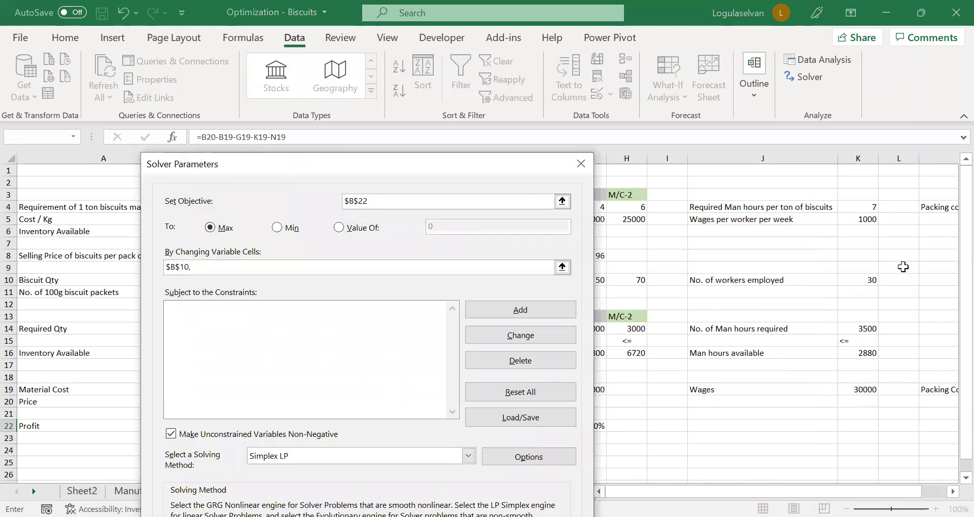
{"action": "left_click", "coordinate": [877, 280]}
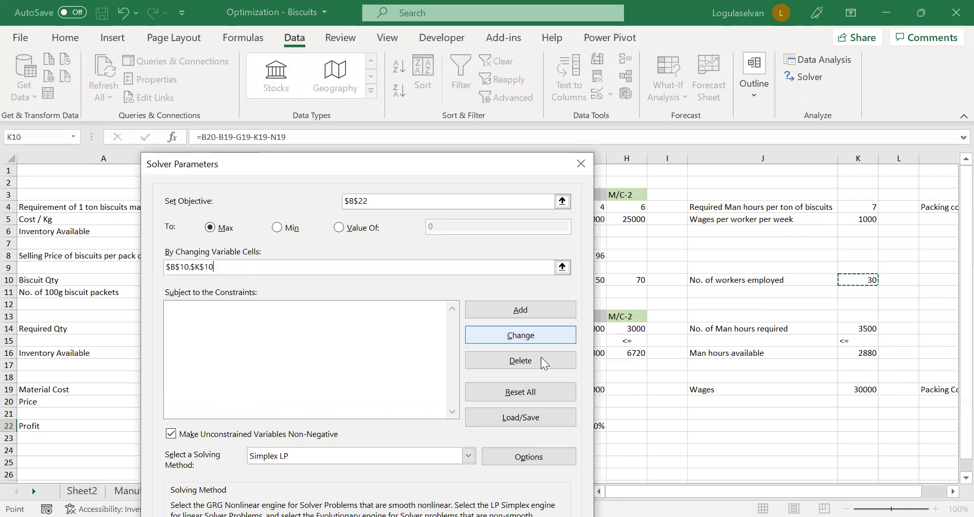
Step: Add the Solver constraint that the required ingredient quantities B14:D14 are <= the available inventory B16:D16
{"action": "left_click", "coordinate": [522, 311]}
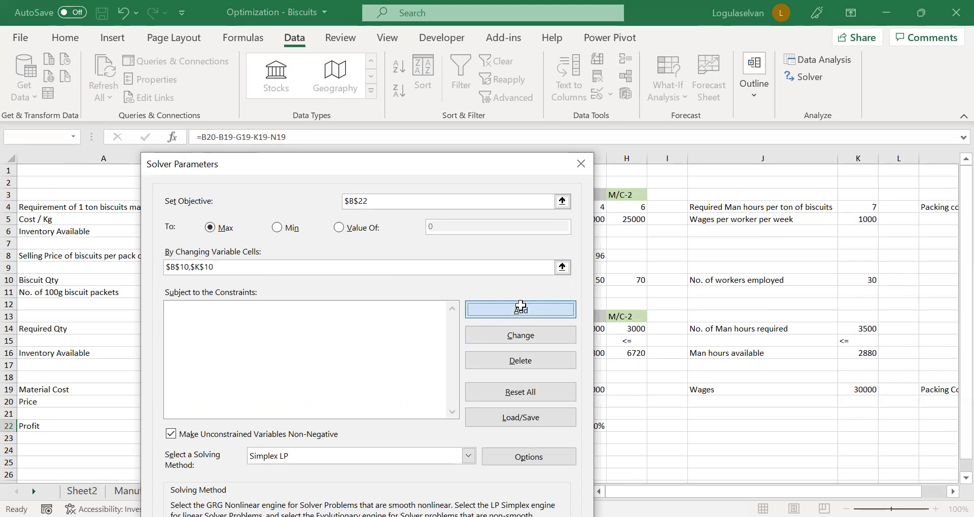
{"action": "left_click", "coordinate": [521, 308]}
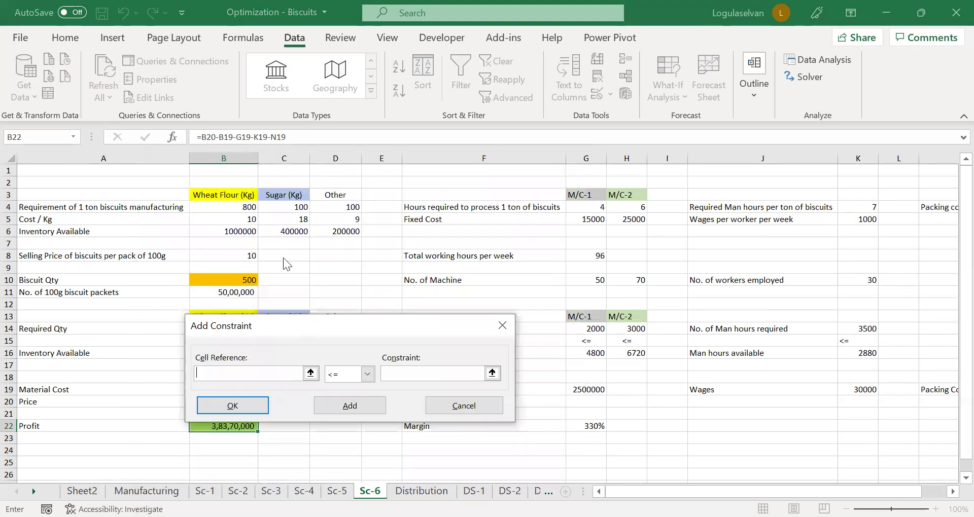
{"action": "left_click_drag", "start_coordinate": [278, 325], "coordinate": [281, 170]}
{"action": "left_click", "coordinate": [237, 329]}
{"action": "left_click", "coordinate": [337, 333], "text": "shift"}
{"action": "left_click", "coordinate": [418, 222]}
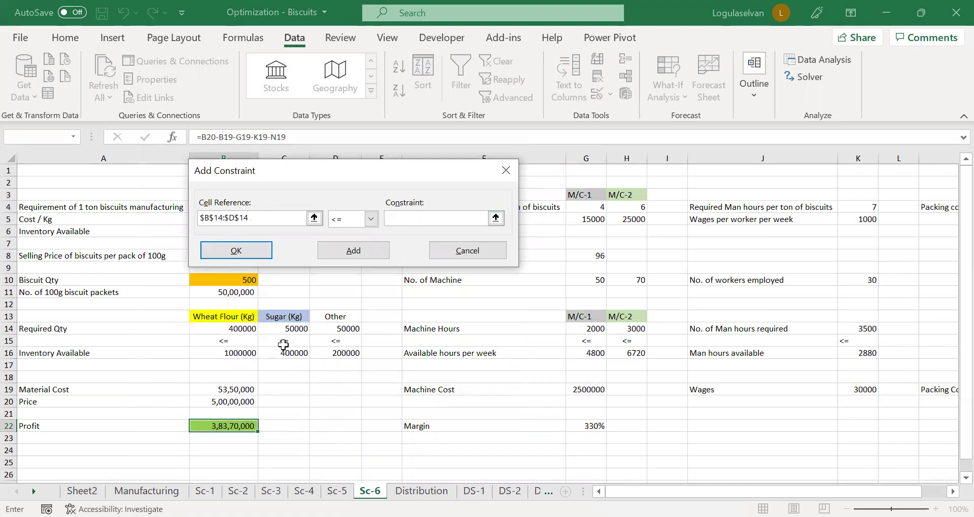
{"action": "left_click", "coordinate": [242, 353]}
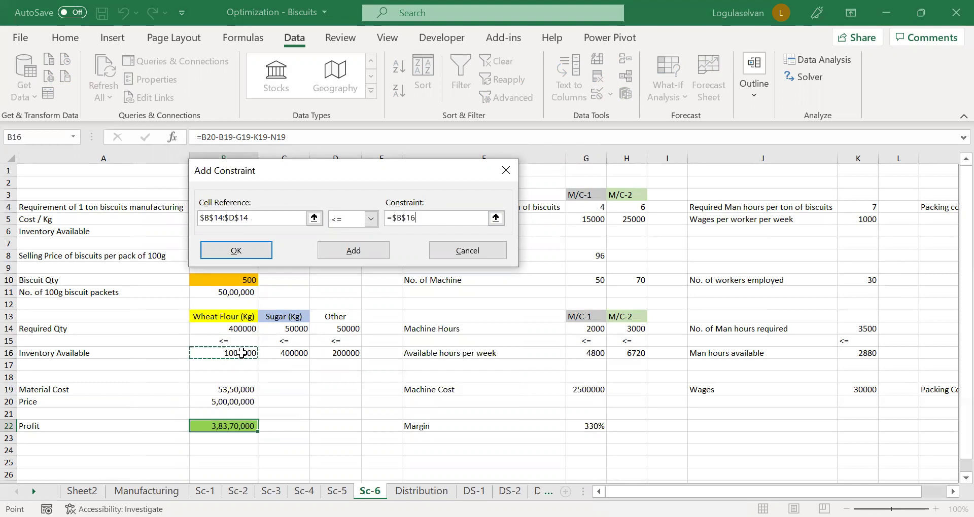
{"action": "left_click", "coordinate": [332, 355], "text": "shift"}
{"action": "left_click", "coordinate": [353, 251]}
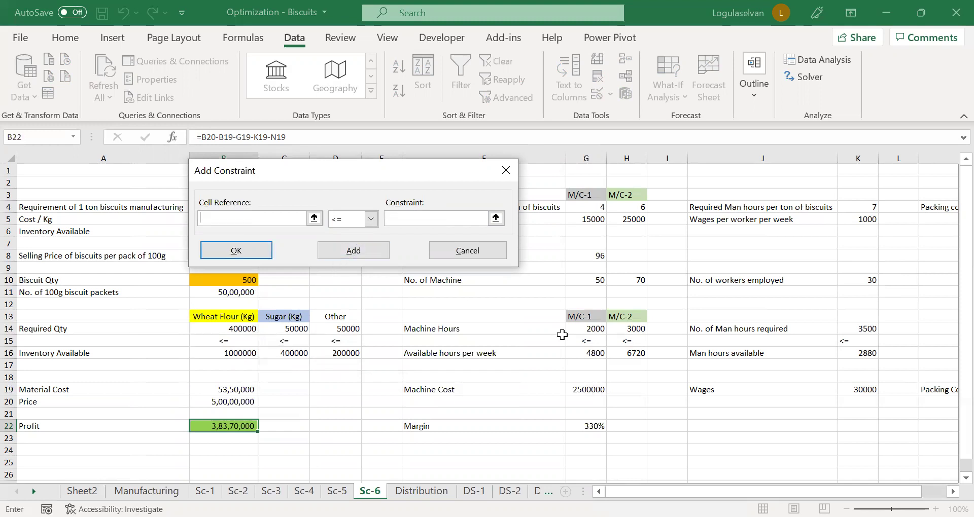
Step: Add the Solver constraint that the machine hours G14:H14 are <= the available hours per week G16:H16
{"action": "left_click", "coordinate": [587, 331]}
{"action": "left_click", "coordinate": [626, 330], "text": "shift"}
{"action": "left_click", "coordinate": [389, 217]}
{"action": "left_click", "coordinate": [578, 352]}
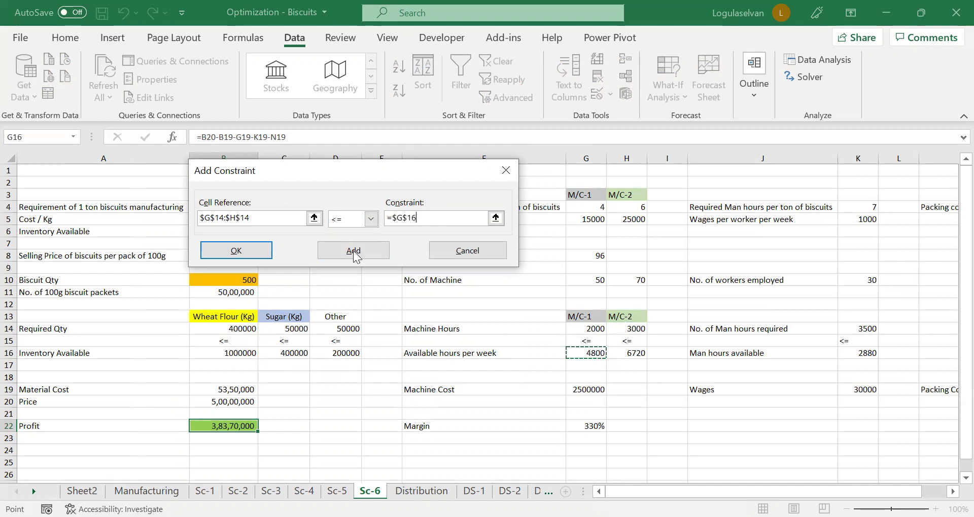
{"action": "left_click", "coordinate": [353, 250]}
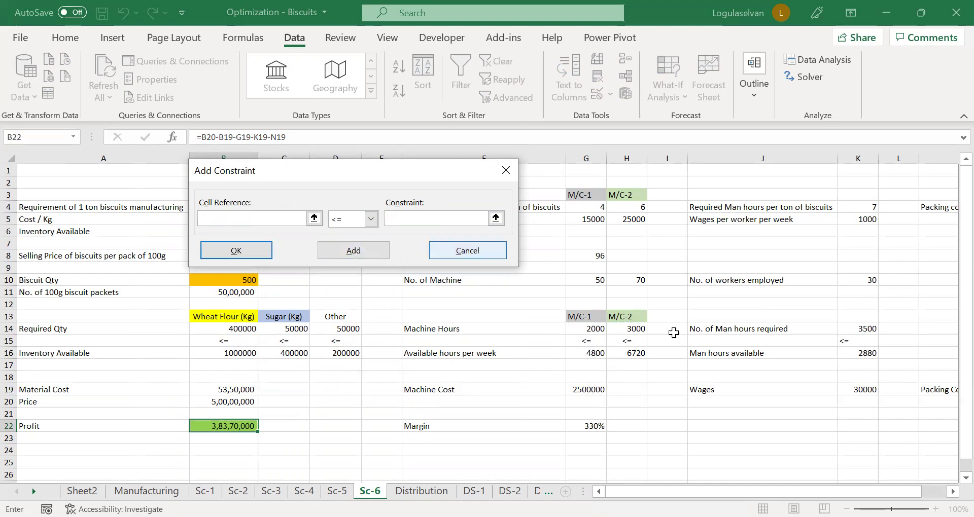
Step: Add the Solver constraint that the required man hours in K14 are <= the man hours available in K16
{"action": "left_click", "coordinate": [852, 332]}
{"action": "left_click", "coordinate": [402, 218]}
{"action": "left_click", "coordinate": [866, 354]}
{"action": "left_click", "coordinate": [351, 252]}
Step: Constrain the workers employed in K10 to an integer and solve the model, keeping the Solver solution
{"action": "left_click", "coordinate": [873, 280]}
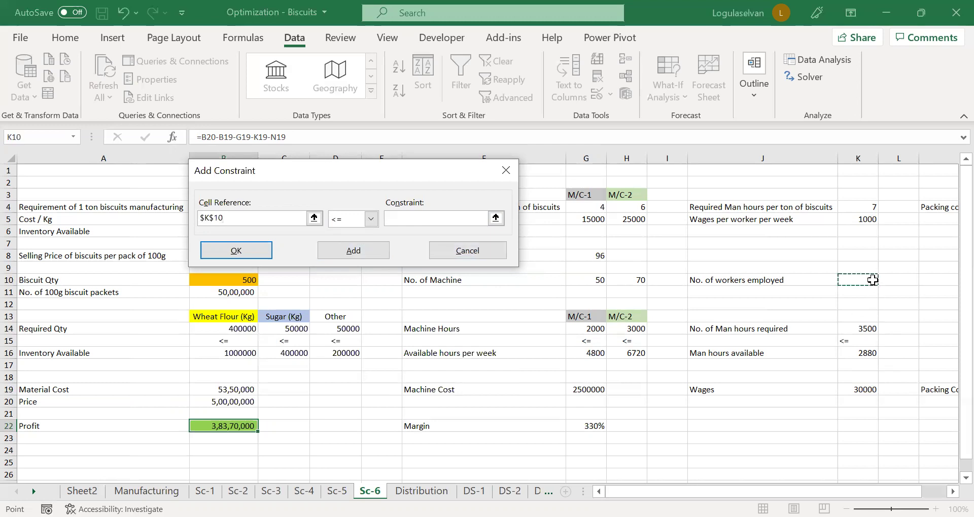
{"action": "left_click", "coordinate": [372, 218]}
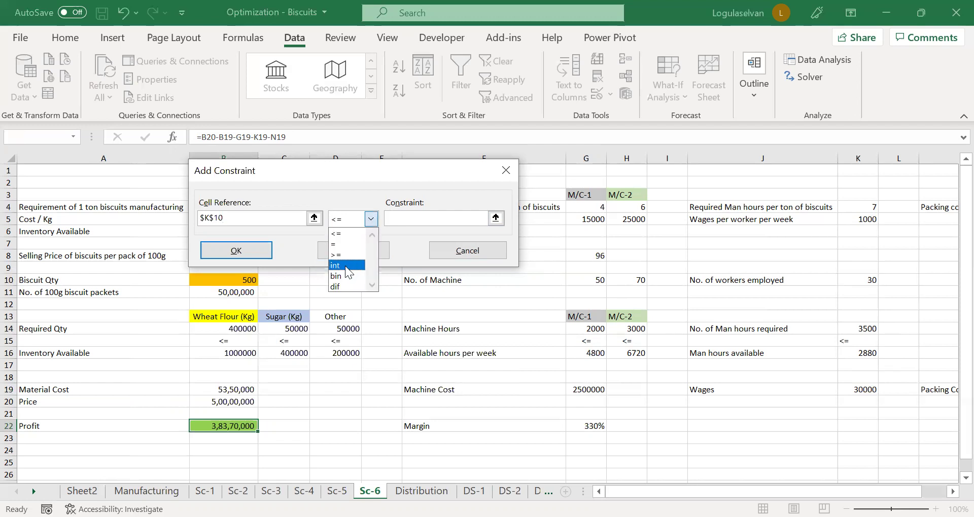
{"action": "left_click", "coordinate": [347, 266]}
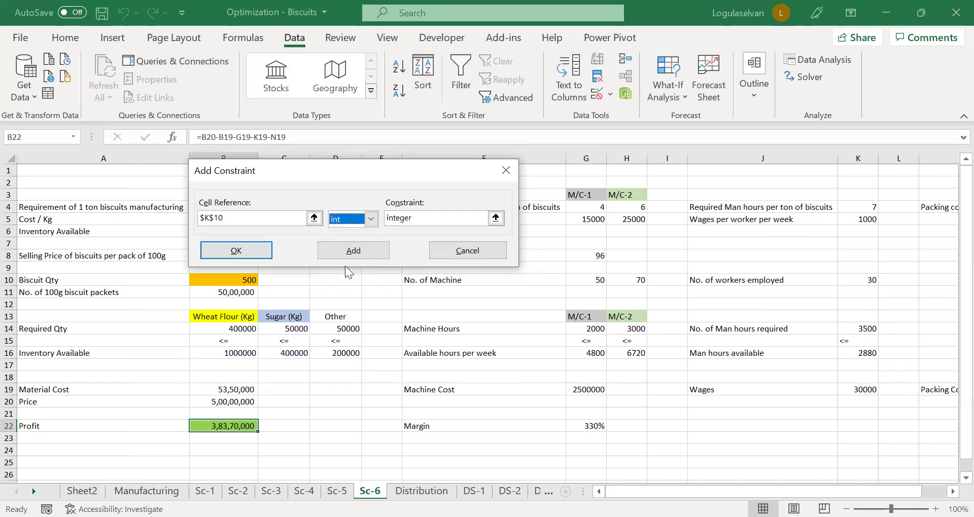
{"action": "left_click", "coordinate": [233, 250]}
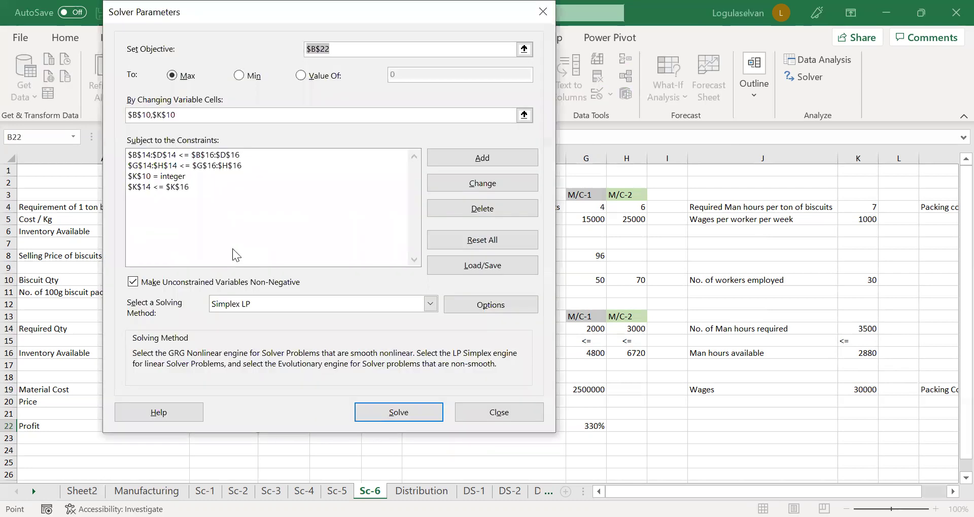
{"action": "left_click", "coordinate": [408, 414]}
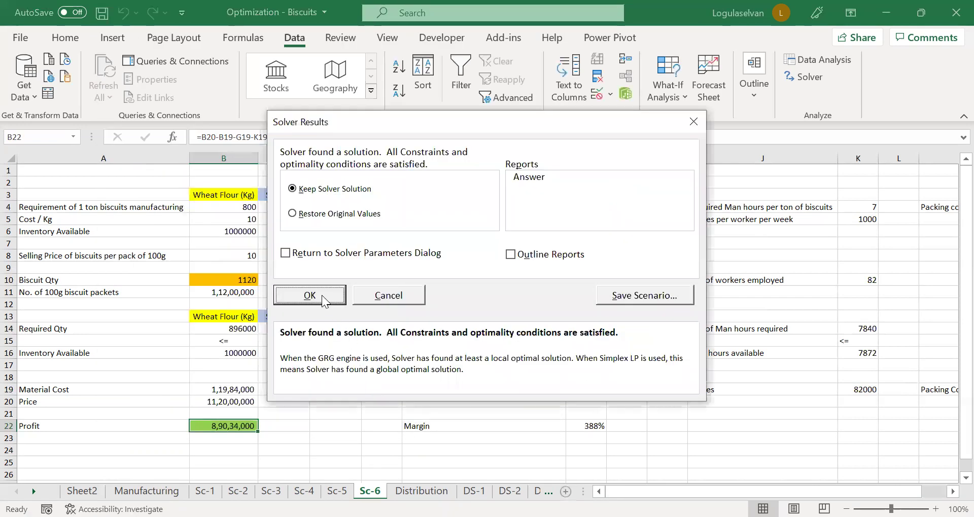
{"action": "left_click", "coordinate": [321, 295]}
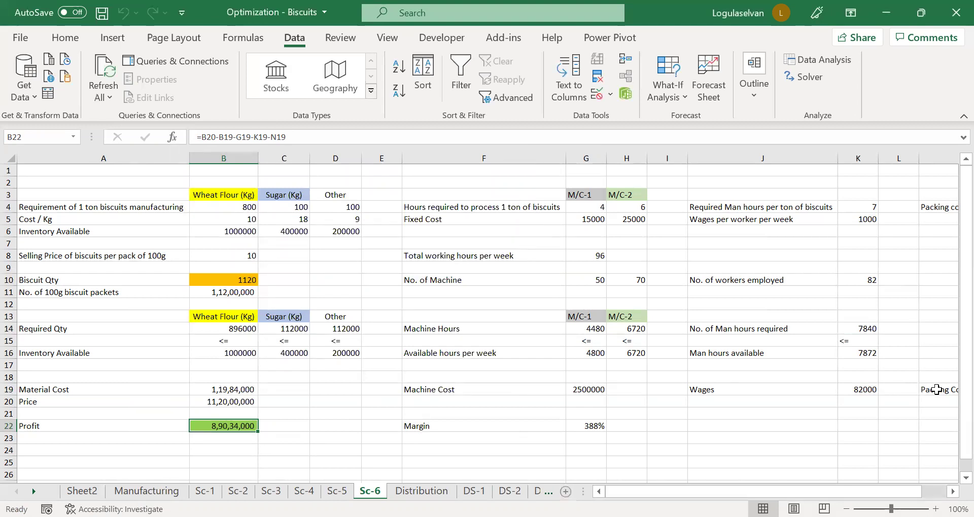
Step: Examine the packing cost in N19 and the profit in B22 on the solved Sc-6 sheet
{"action": "left_click", "coordinate": [935, 389]}
{"action": "key", "text": "Right"}
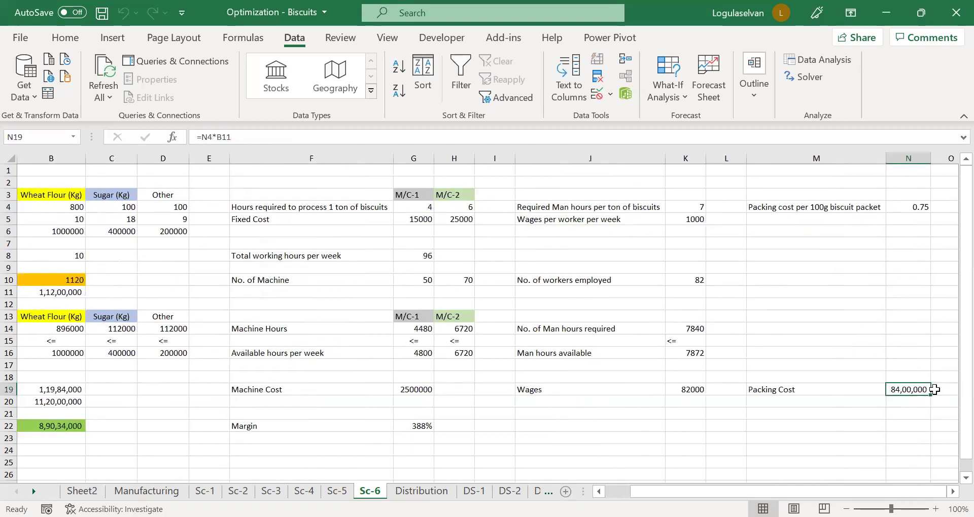
{"action": "key", "text": "Left"}
{"action": "key", "text": "Left"}
{"action": "key", "text": "Left"}
{"action": "key", "text": "Left"}
{"action": "key", "text": "Left"}
{"action": "key", "text": "Left"}
{"action": "key", "text": "Left"}
{"action": "key", "text": "Left"}
{"action": "key", "text": "Left"}
{"action": "key", "text": "Left"}
{"action": "key", "text": "Left"}
{"action": "key", "text": "Left"}
{"action": "key", "text": "Left"}
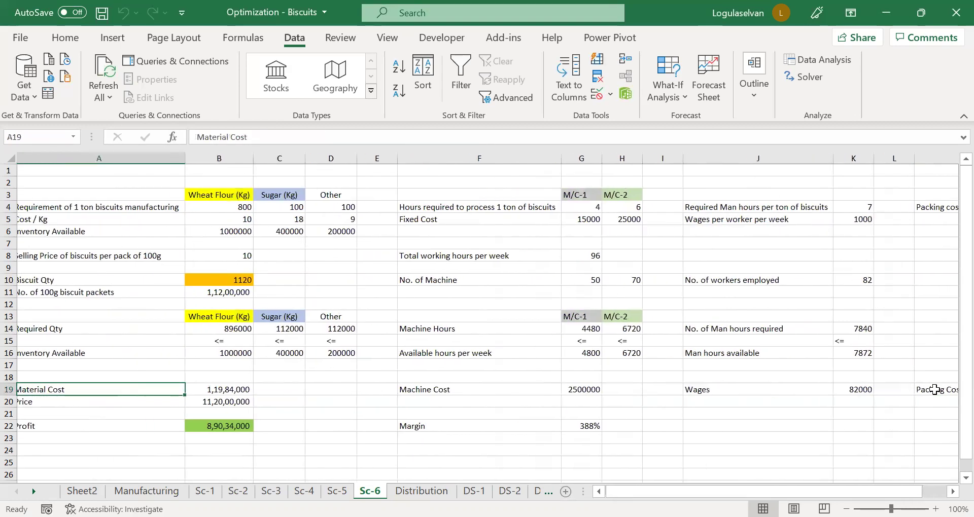
{"action": "key", "text": "Down"}
{"action": "key", "text": "Down"}
{"action": "key", "text": "Down"}
{"action": "key", "text": "Right"}
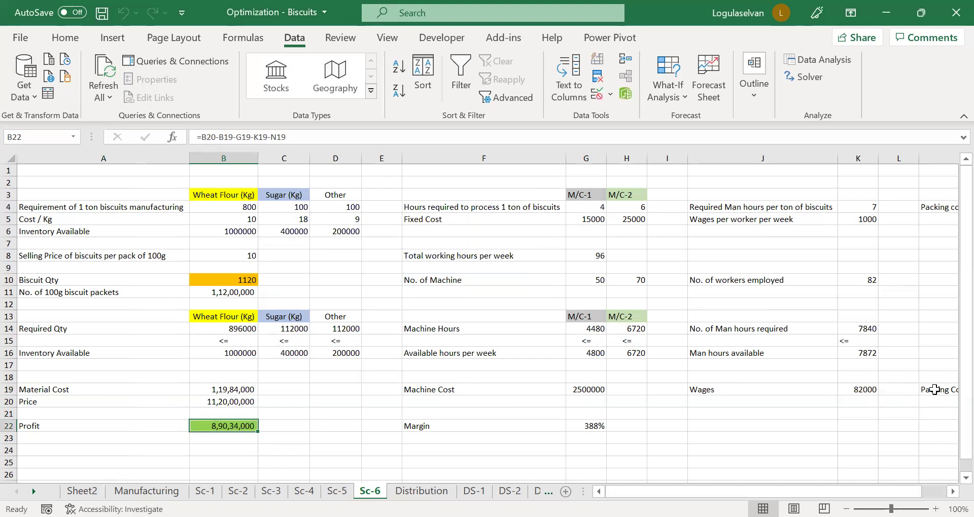
Step: Fill the workers employed cell K10 on Sc-6 with orange
{"action": "left_click", "coordinate": [866, 280]}
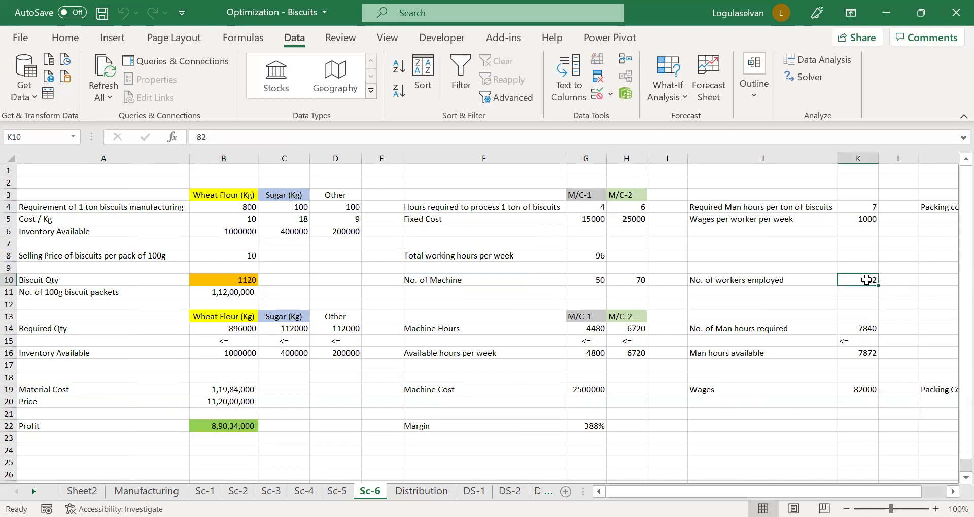
{"action": "left_click", "coordinate": [73, 38]}
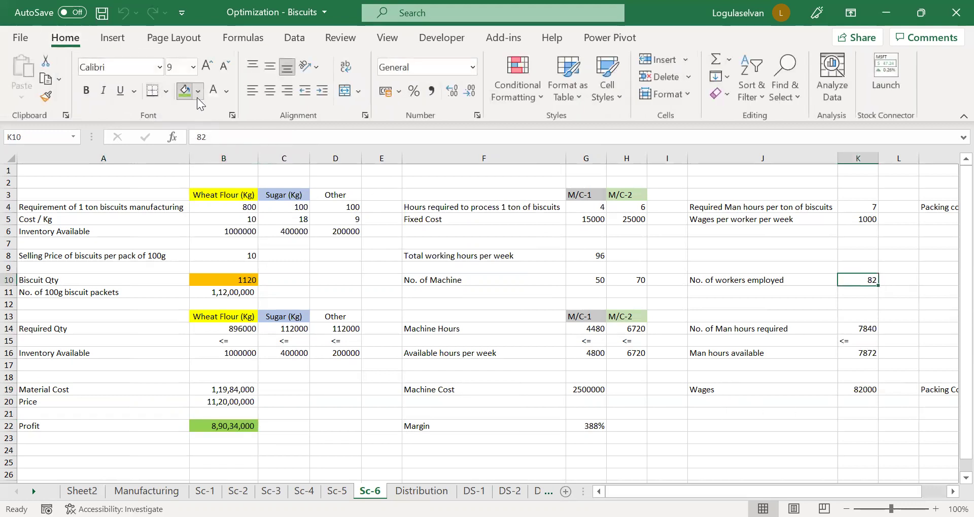
{"action": "left_click", "coordinate": [197, 91]}
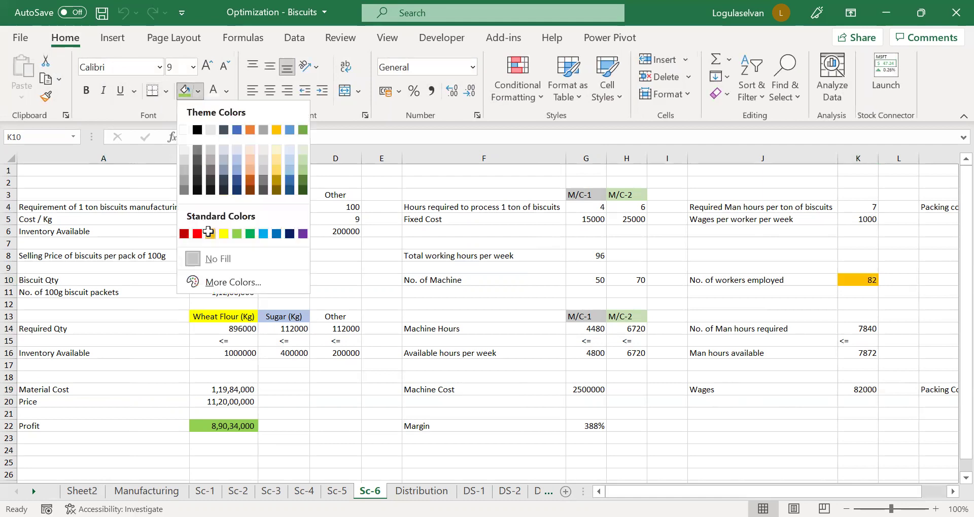
{"action": "left_click", "coordinate": [208, 231]}
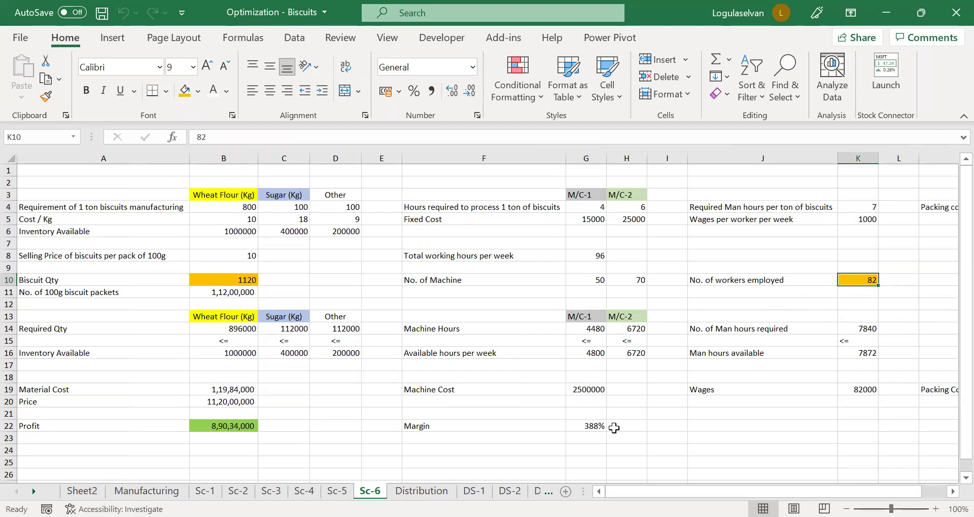
Step: Inspect the margin formula in G22 on Sc-6 and leave it as is
{"action": "left_click", "coordinate": [589, 437]}
{"action": "left_click", "coordinate": [589, 425]}
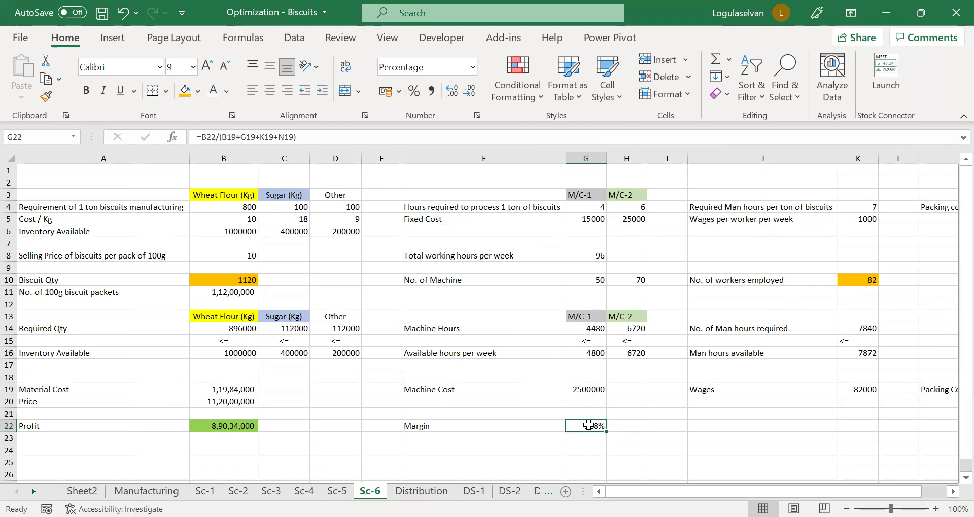
{"action": "double_click", "coordinate": [588, 425]}
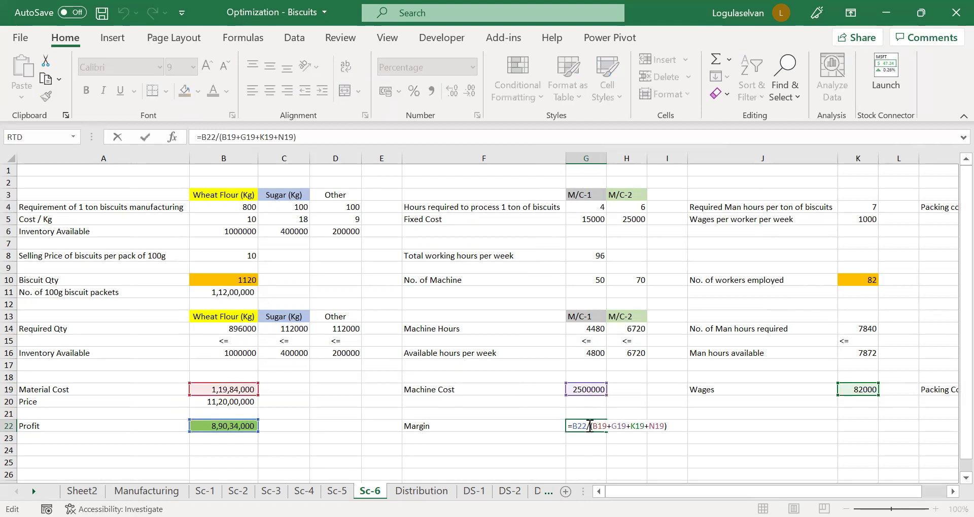
{"action": "key", "text": "Escape"}
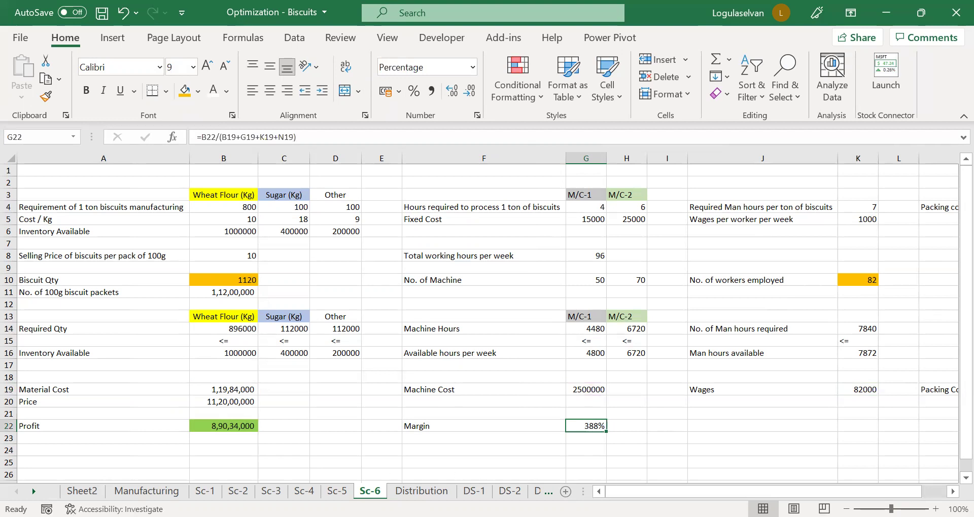
Step: Compare the margins on Sc-1, Sc-2 and Sc-3, inspecting the formulas in F20 on Sc-1 and G22 on Sc-3
{"action": "left_click", "coordinate": [204, 491]}
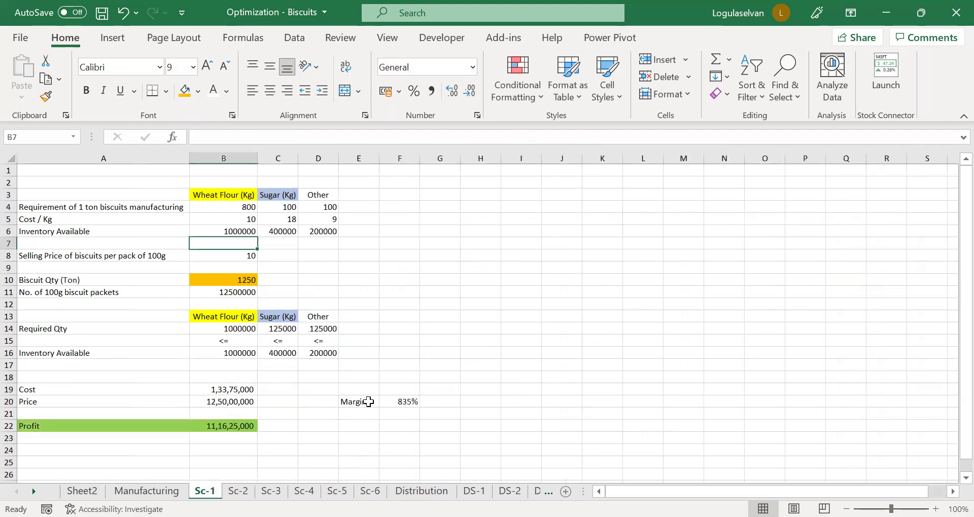
{"action": "left_click", "coordinate": [403, 402]}
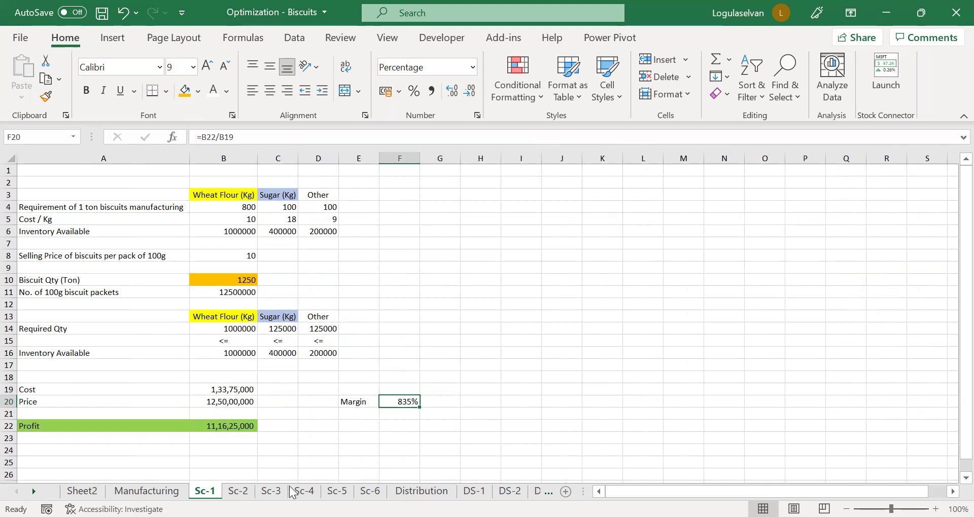
{"action": "left_click", "coordinate": [238, 491]}
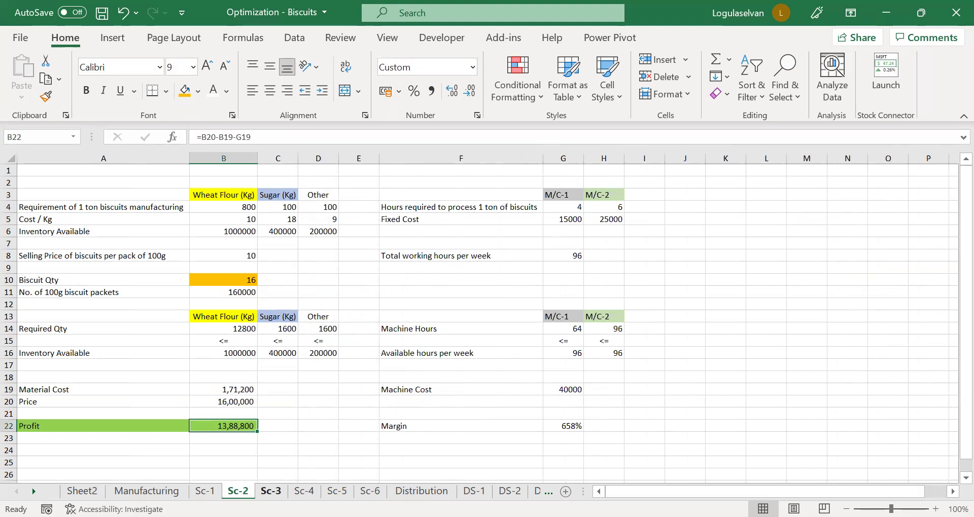
{"action": "left_click", "coordinate": [271, 491]}
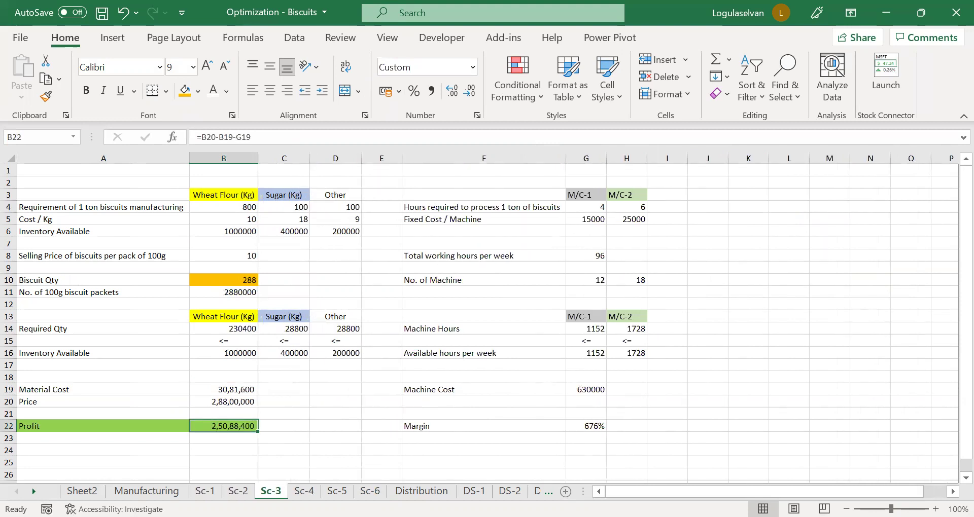
{"action": "left_click", "coordinate": [592, 430]}
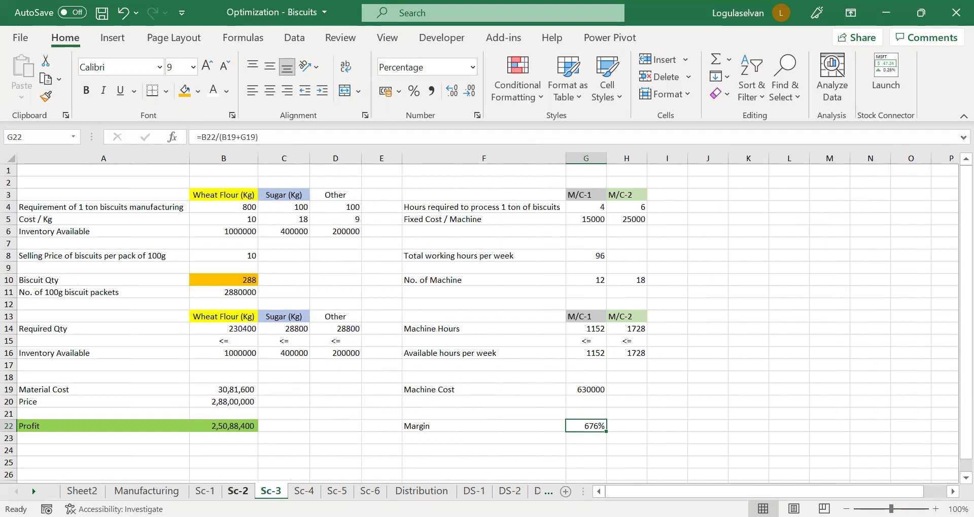
{"action": "left_click", "coordinate": [238, 491]}
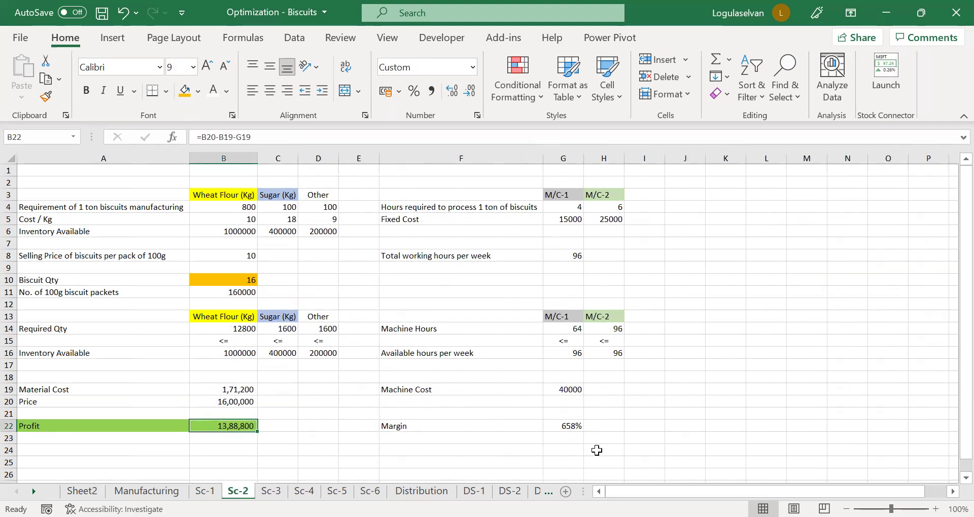
{"action": "left_click", "coordinate": [271, 491]}
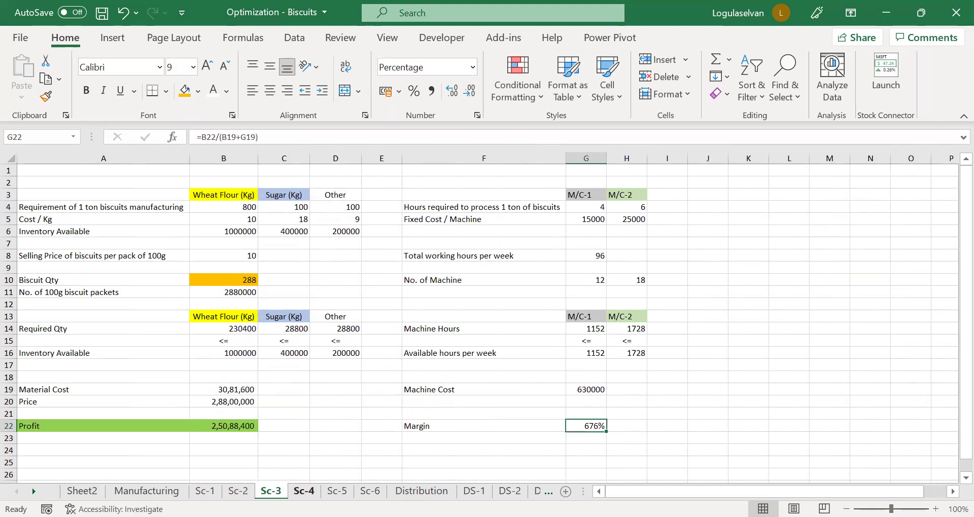
Step: Compare the margins in G22 on Sc-4, Sc-5 and Sc-6, checking the number of M/C-1 machines in G10 on Sc-4 and Sc-6
{"action": "left_click", "coordinate": [303, 492]}
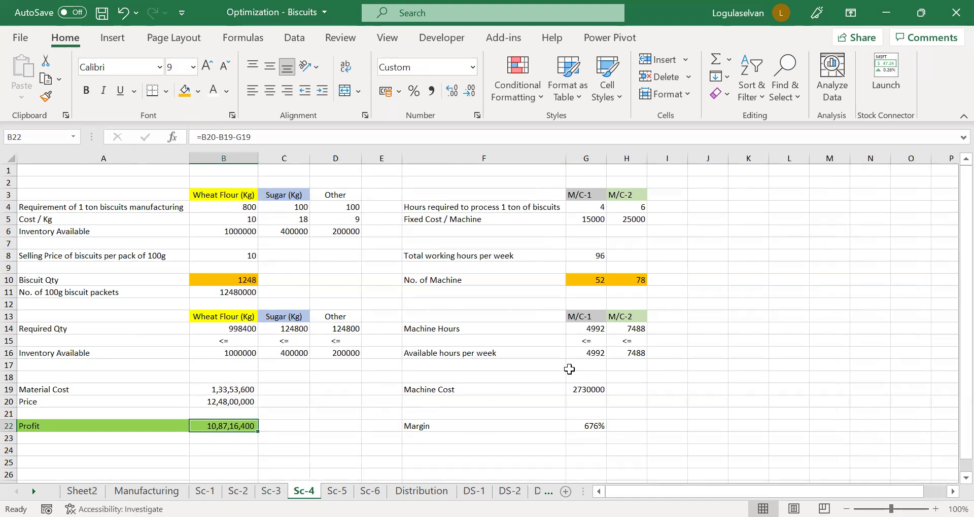
{"action": "left_click", "coordinate": [603, 283]}
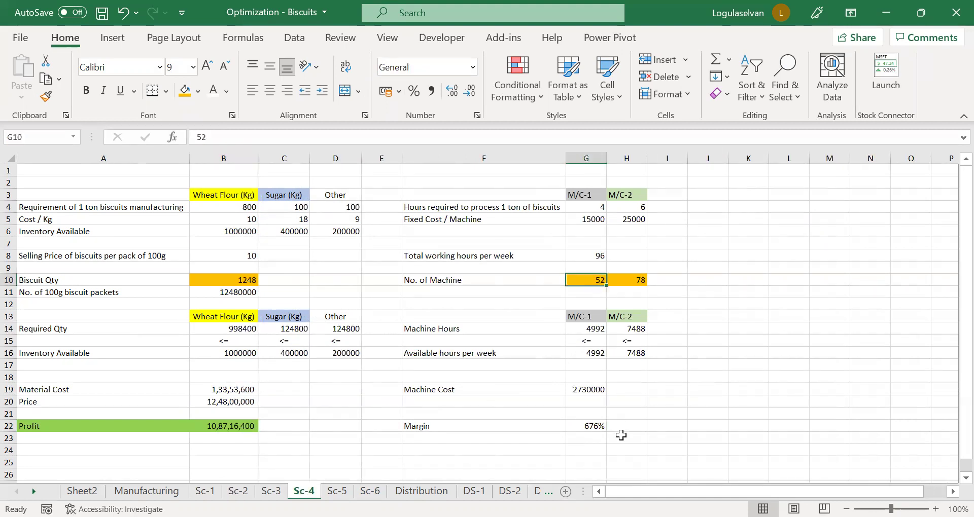
{"action": "left_click", "coordinate": [595, 429]}
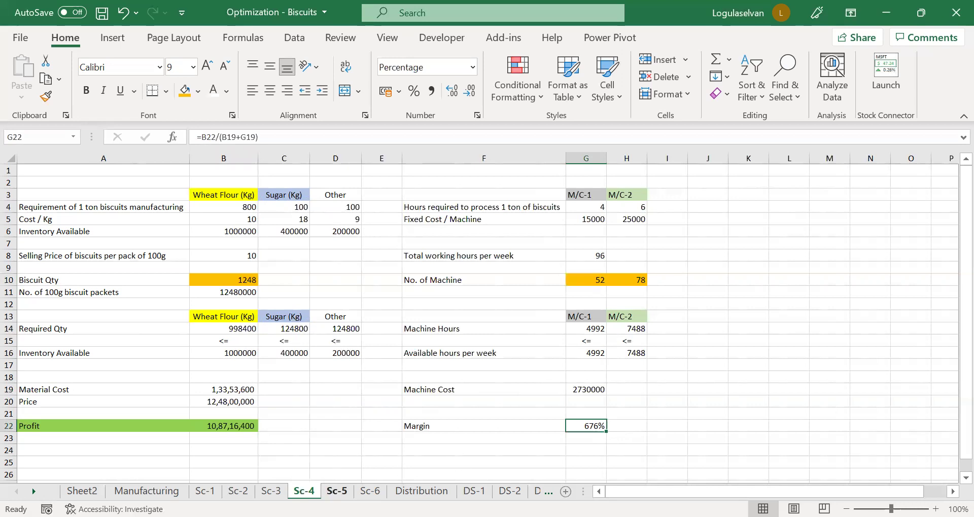
{"action": "left_click", "coordinate": [337, 491]}
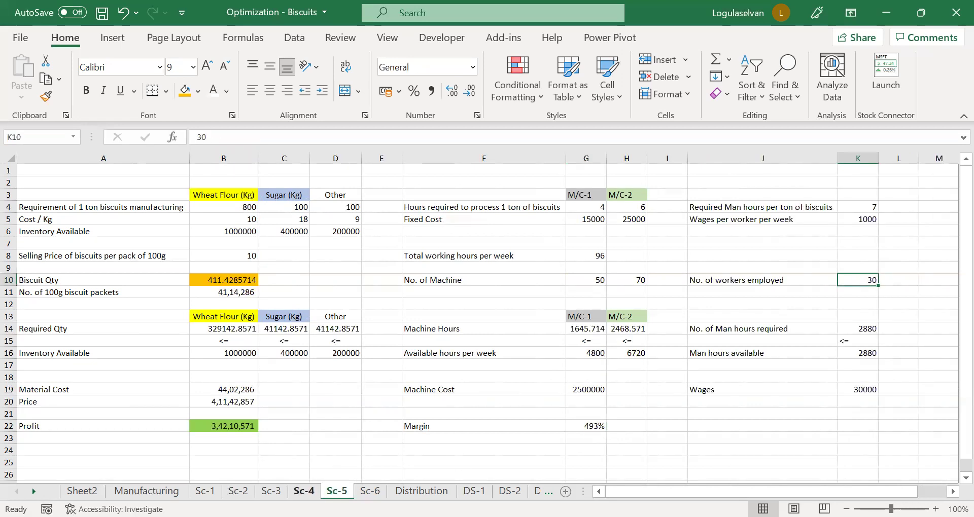
{"action": "left_click", "coordinate": [305, 491]}
{"action": "left_click", "coordinate": [337, 491]}
{"action": "left_click", "coordinate": [574, 424]}
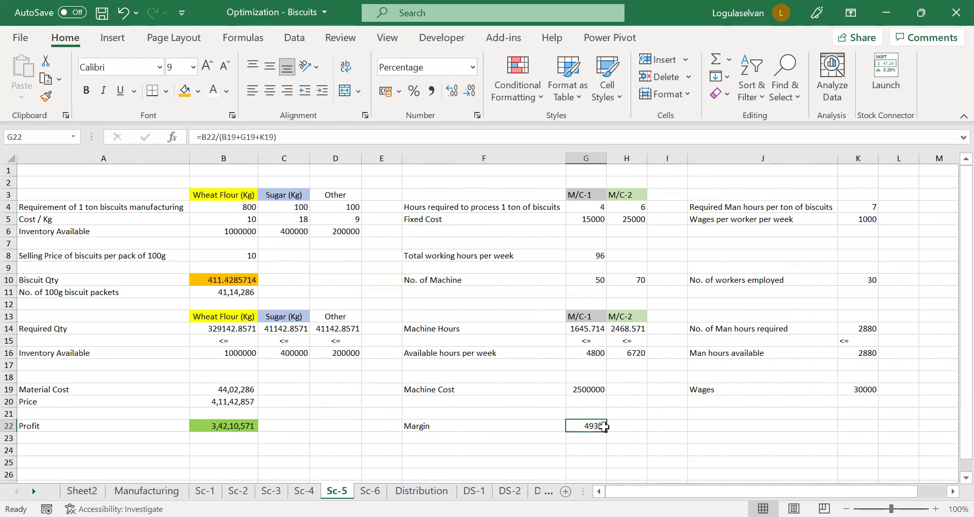
{"action": "left_click", "coordinate": [370, 491]}
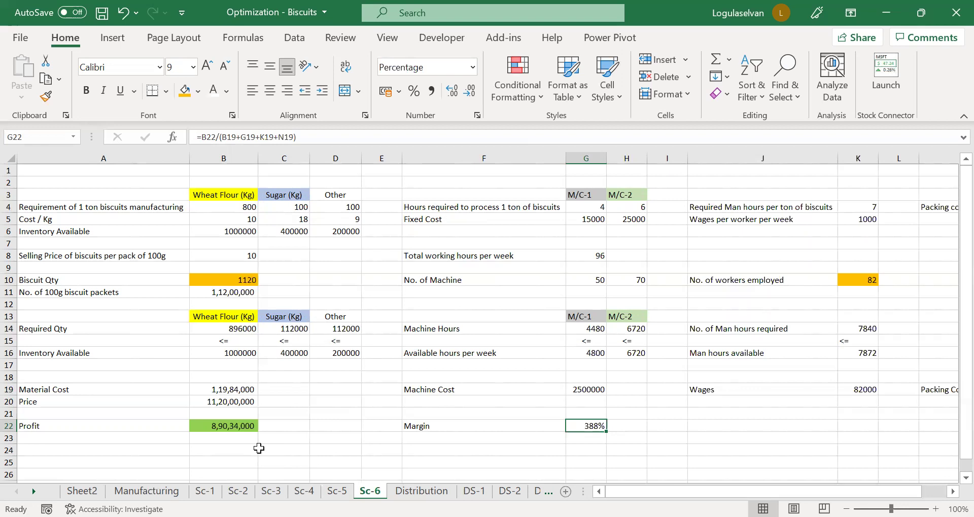
{"action": "left_click", "coordinate": [598, 284]}
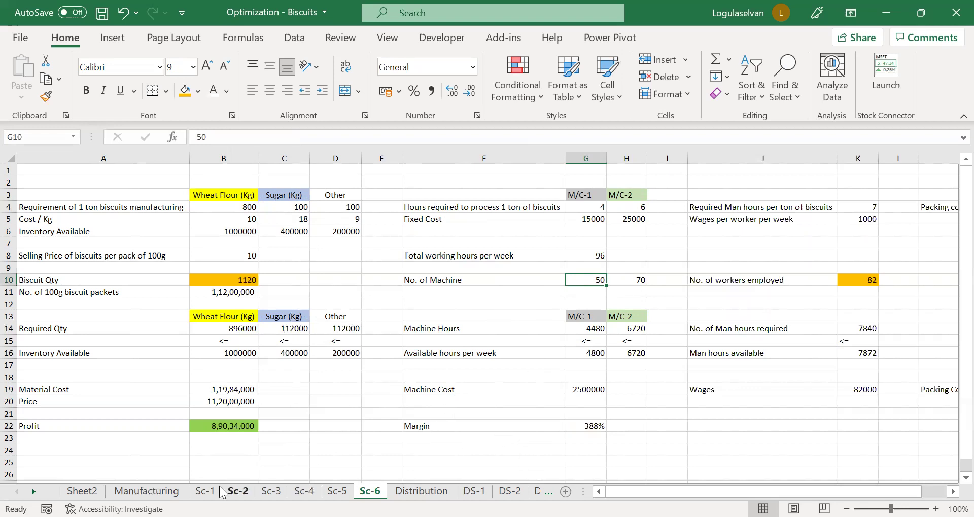
Step: Revisit the margins on Sc-1, Sc-3 and Sc-5, checking the workers employed and the margin formula in G22 on Sc-5
{"action": "left_click", "coordinate": [205, 491]}
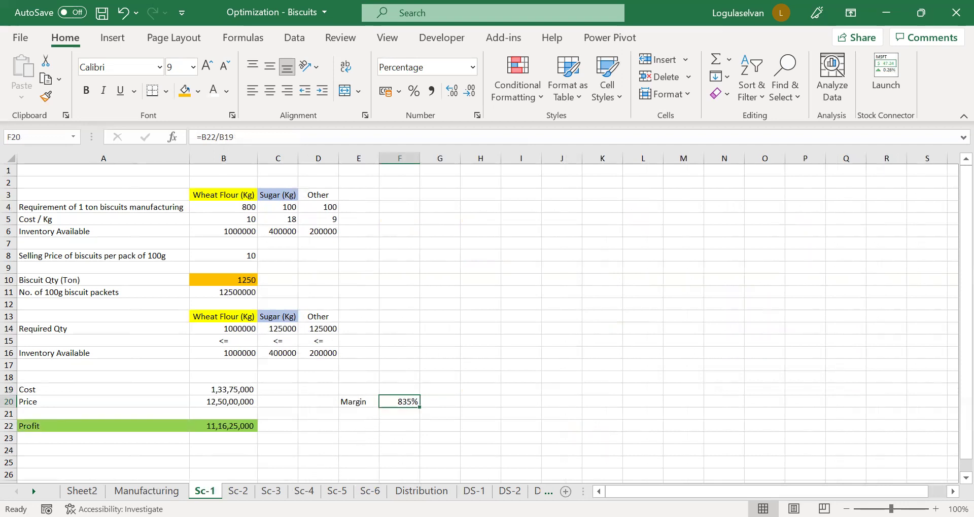
{"action": "left_click", "coordinate": [271, 491]}
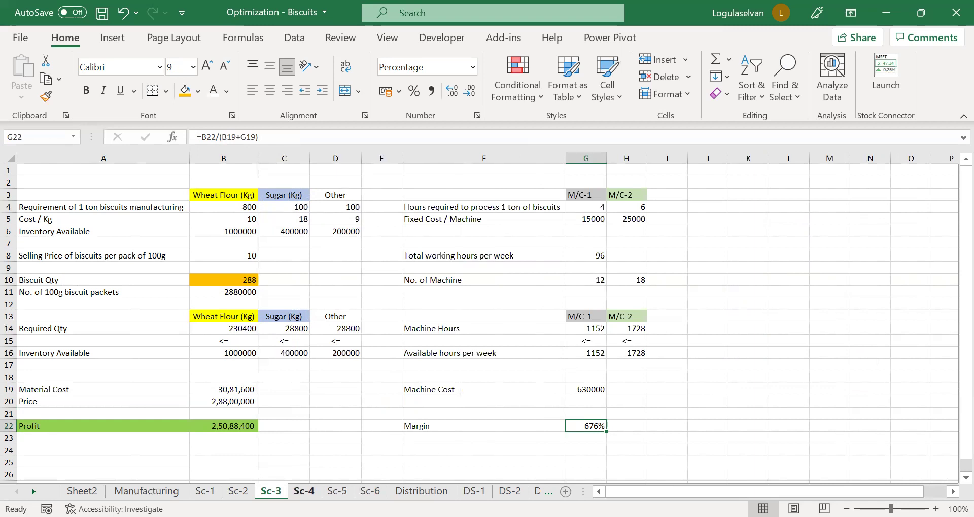
{"action": "left_click", "coordinate": [337, 491]}
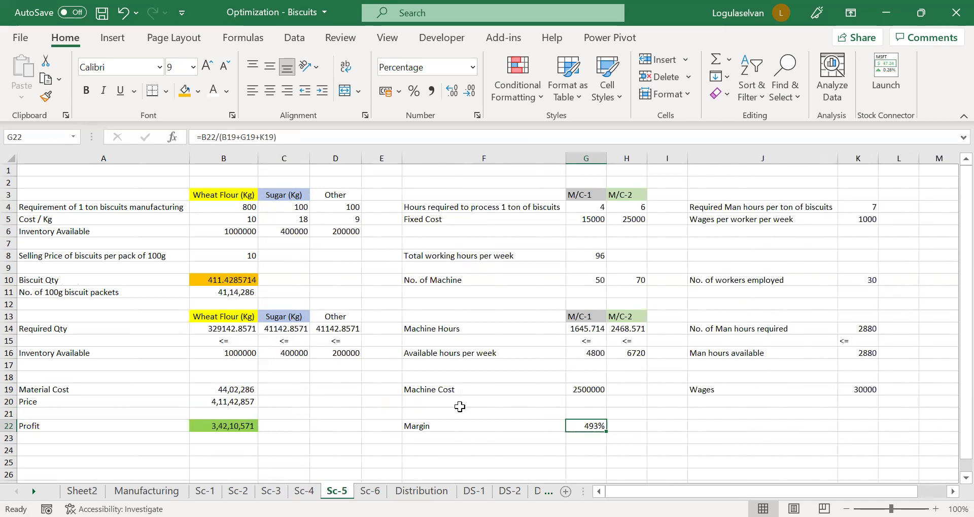
{"action": "left_click", "coordinate": [847, 272]}
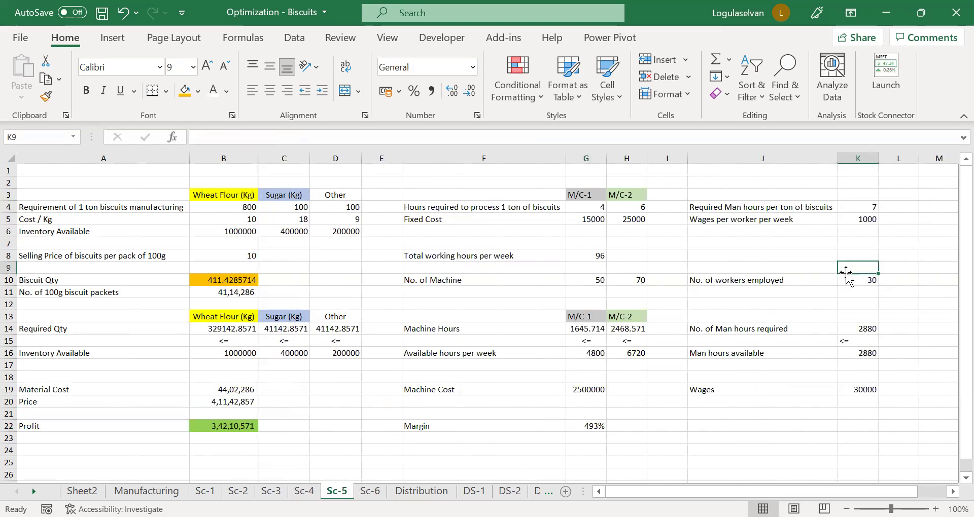
{"action": "left_click", "coordinate": [591, 427]}
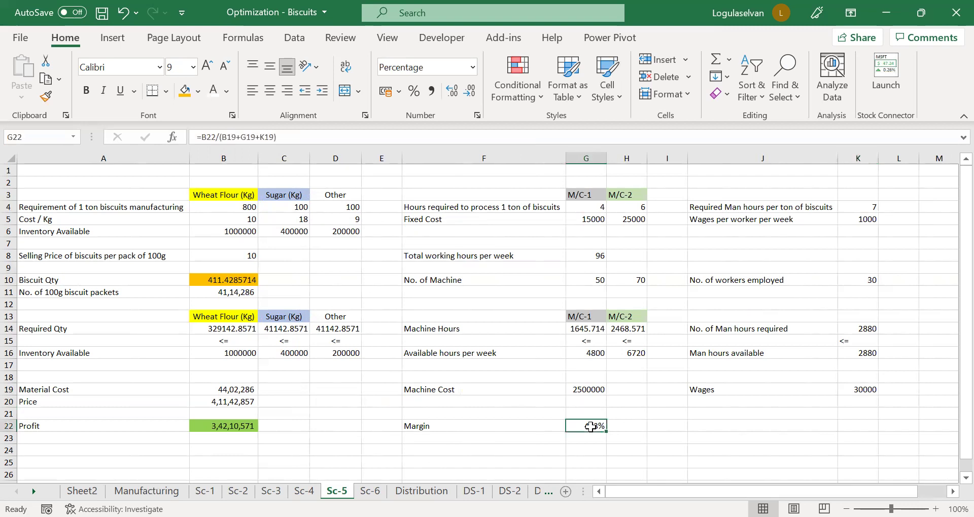
Step: Examine the profit in B22 and the margin in G22 on Sc-6
{"action": "key", "text": "ctrl+Page_Down"}
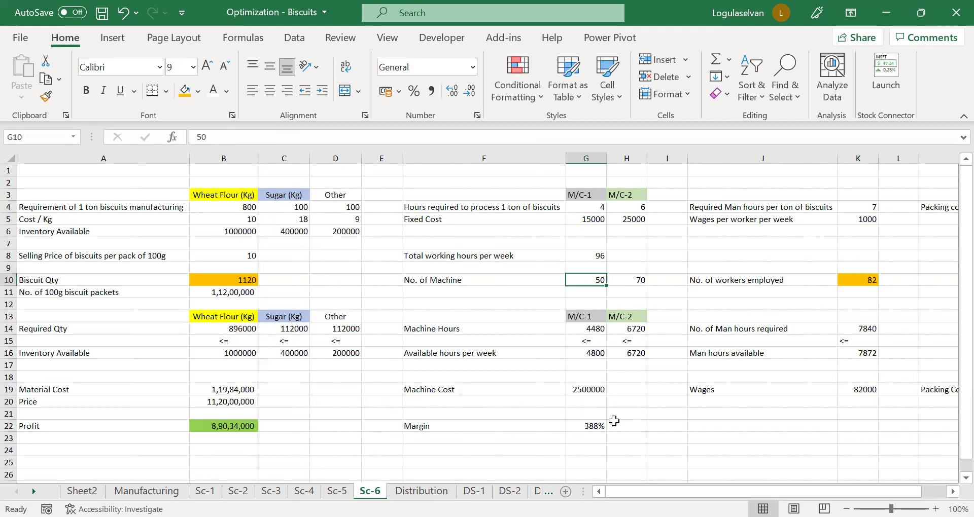
{"action": "left_click", "coordinate": [592, 425]}
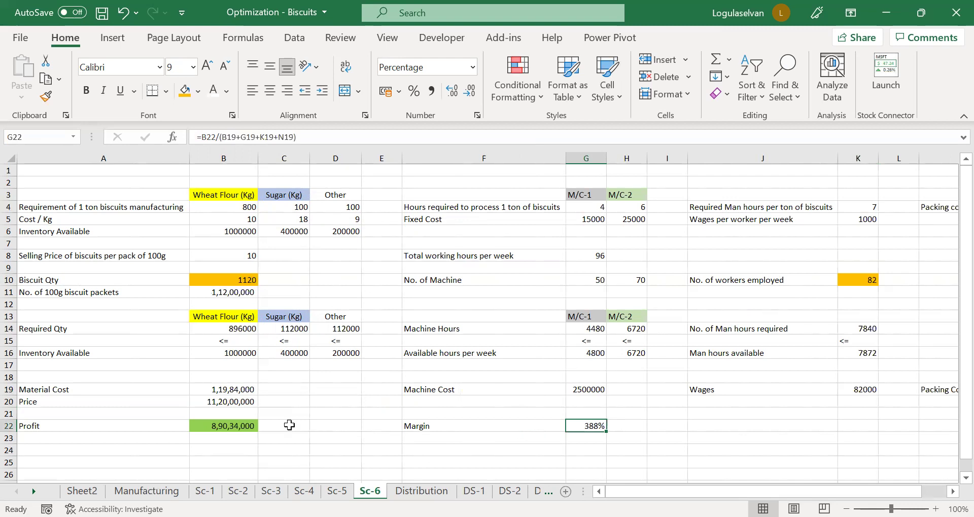
{"action": "left_click", "coordinate": [201, 424]}
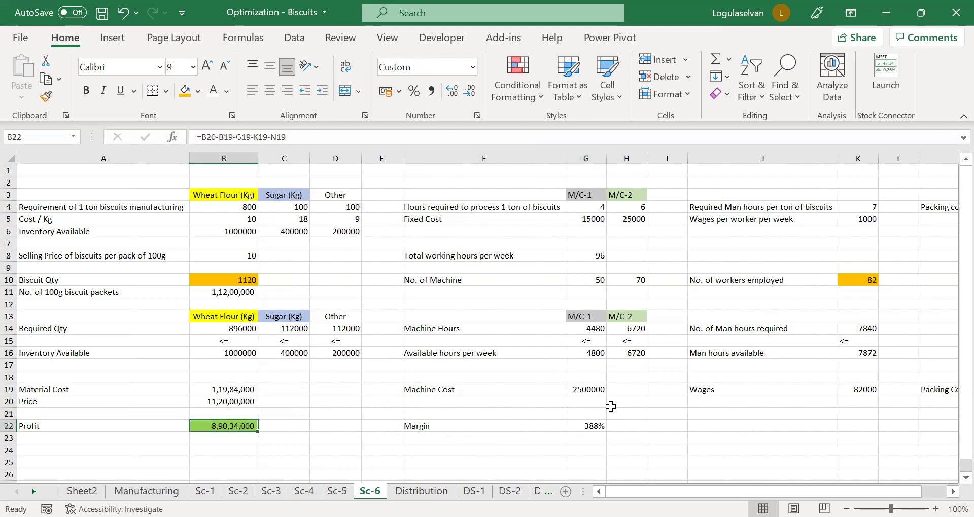
{"action": "left_click", "coordinate": [594, 428]}
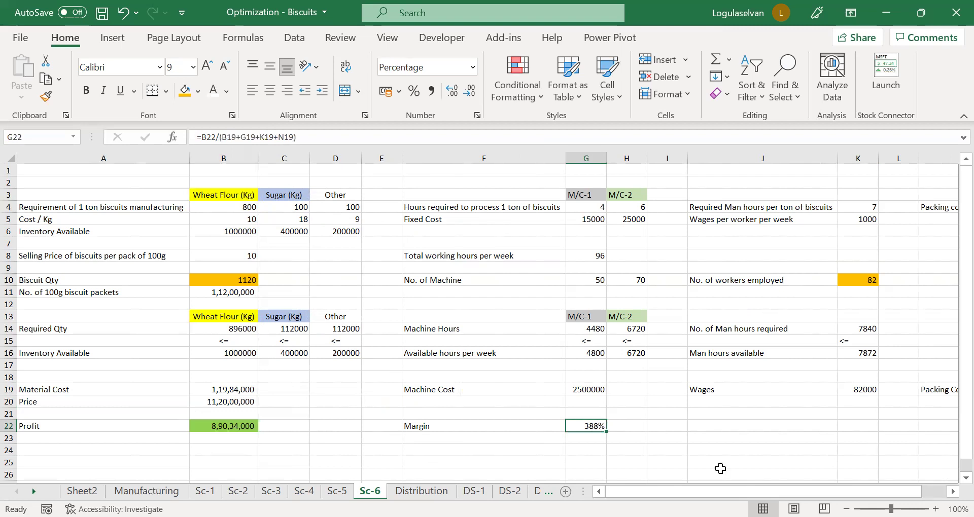